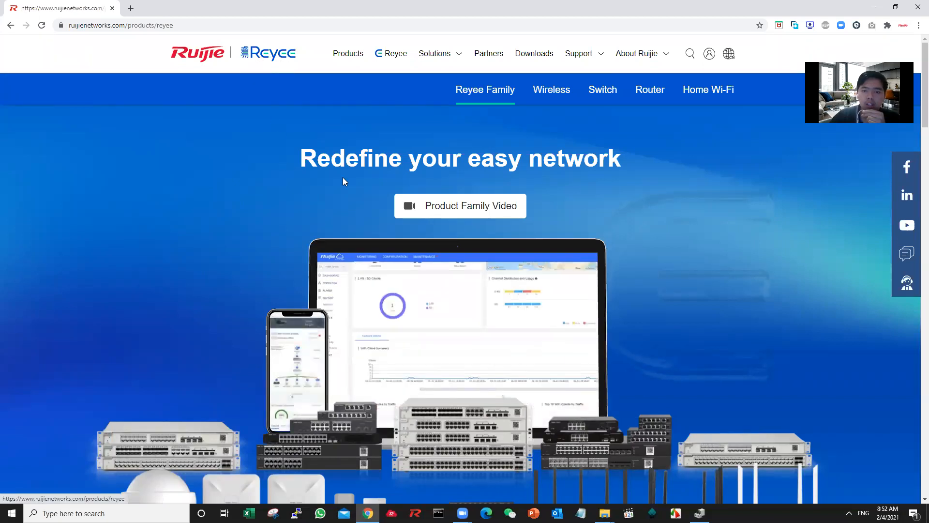
- Open the specification page of the RG-ES200 series through the RG-ES205GC-P among the Reyee surveillance switches
scroll(529, 179, down, 3)
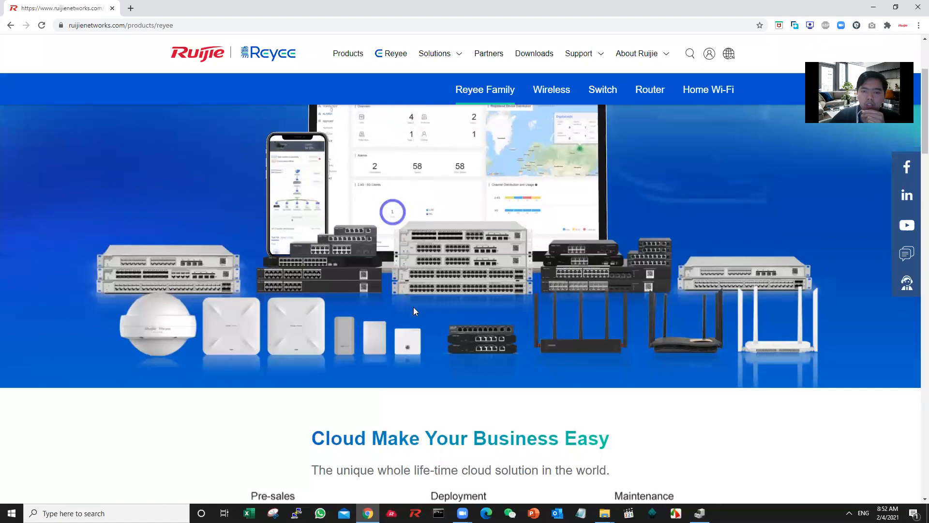
scroll(413, 307, up, 3)
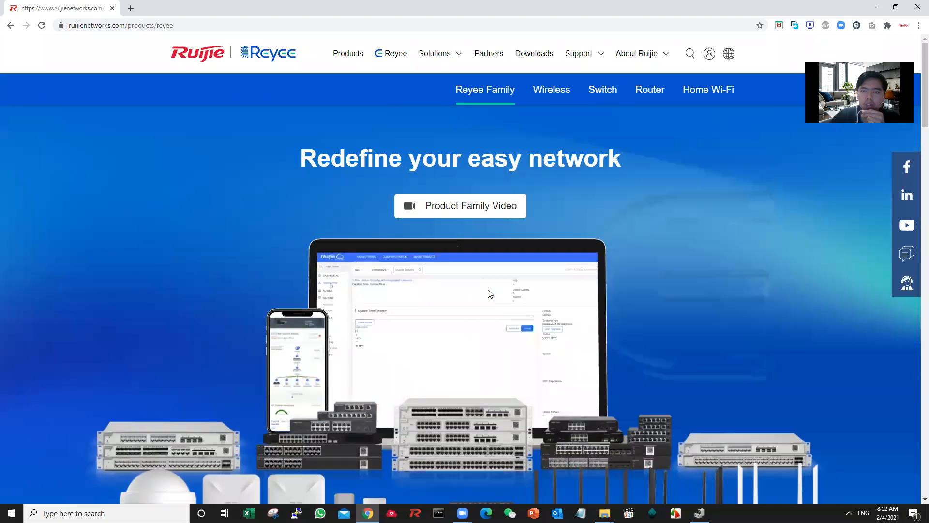
click(614, 96)
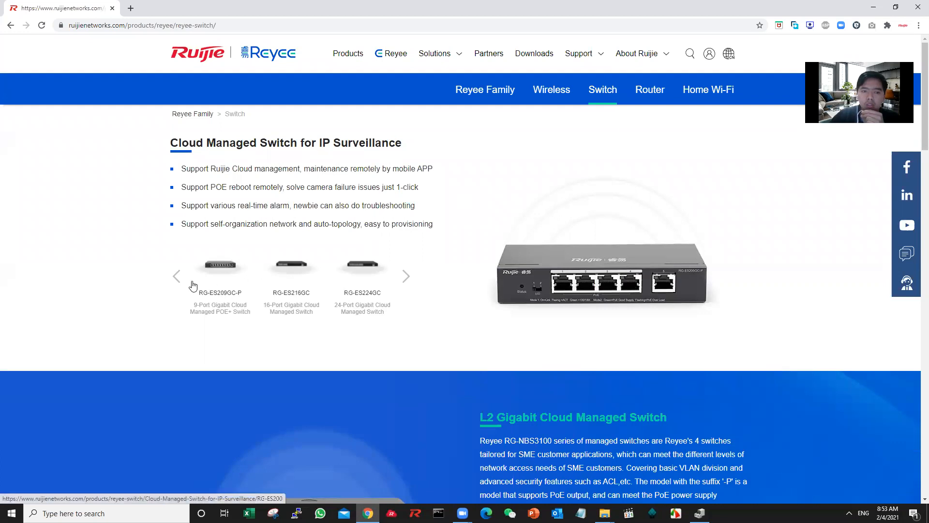
click(401, 283)
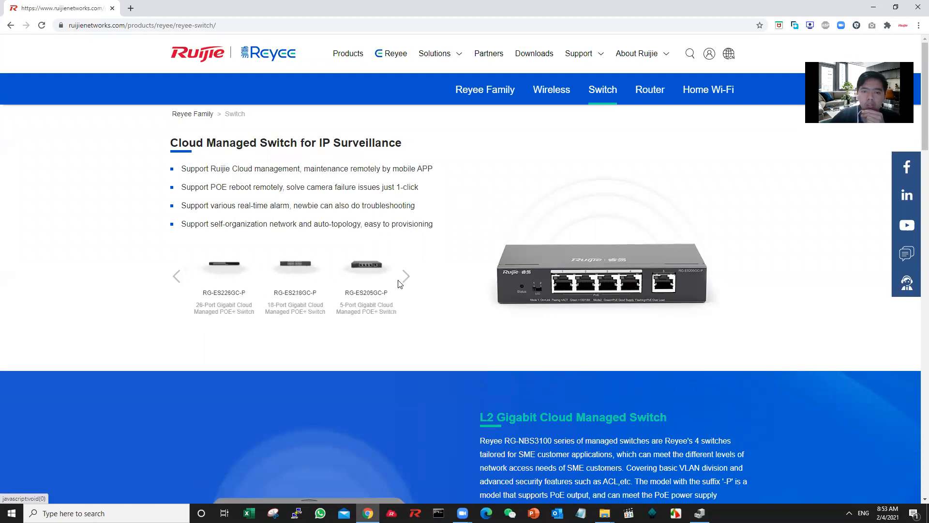
click(369, 275)
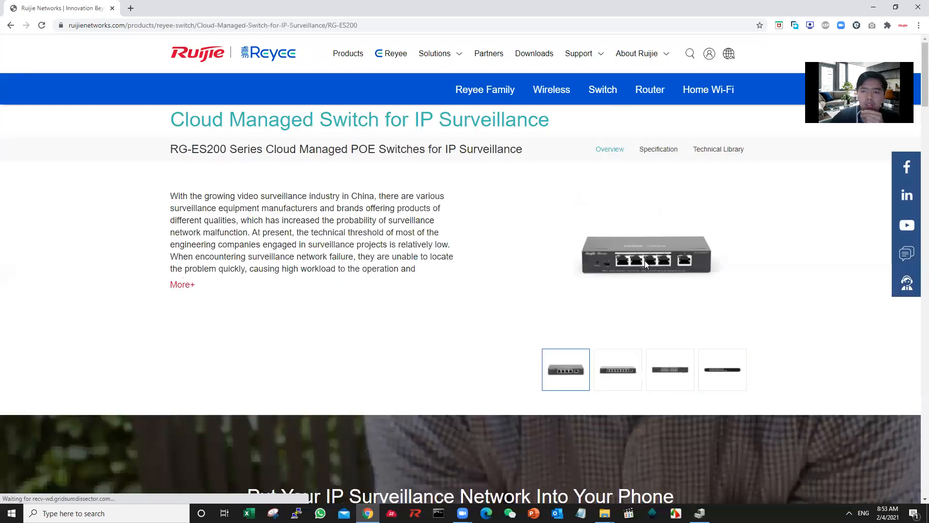
click(675, 150)
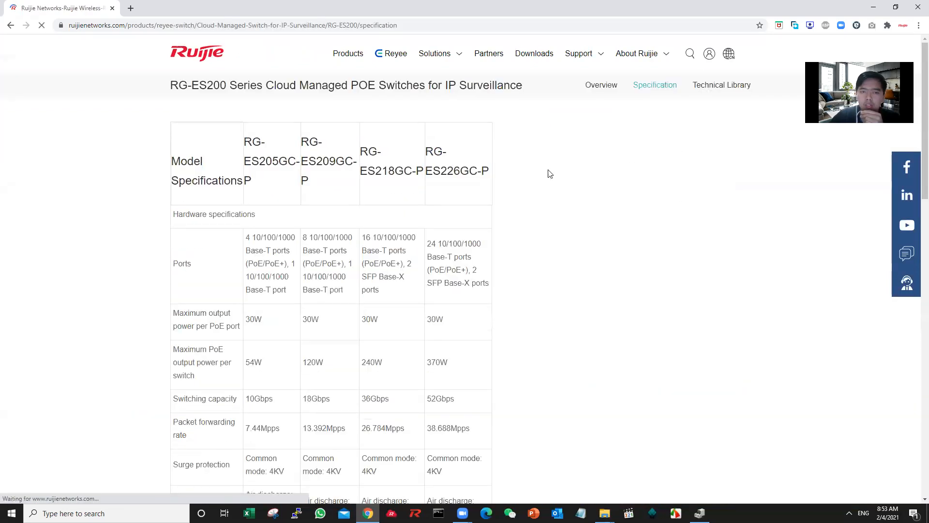
- Examine the RG-ES205GC-P's ports, maximum output power per PoE port and maximum PoE output power per switch in the specification table
drag(246, 137, 258, 186)
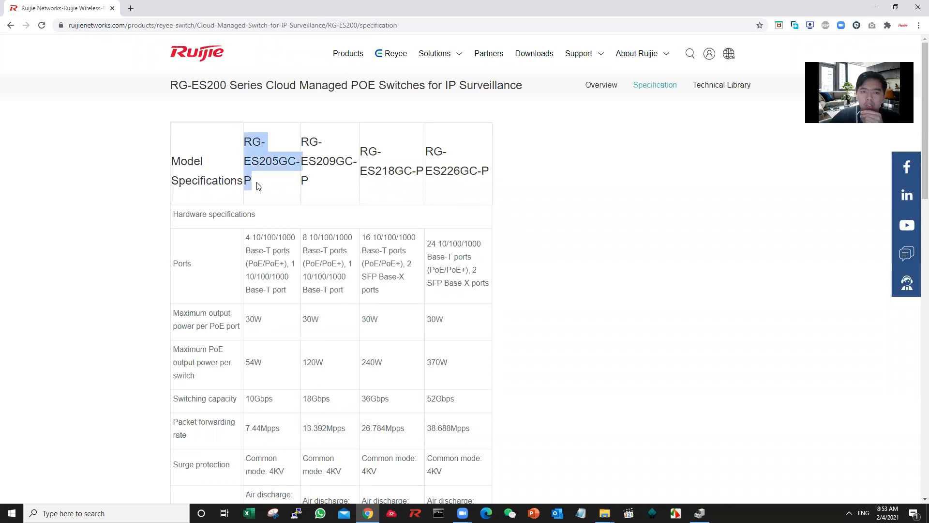
drag(245, 236, 288, 287)
click(266, 256)
drag(247, 237, 284, 298)
click(287, 292)
click(286, 299)
scroll(269, 328, down, 1)
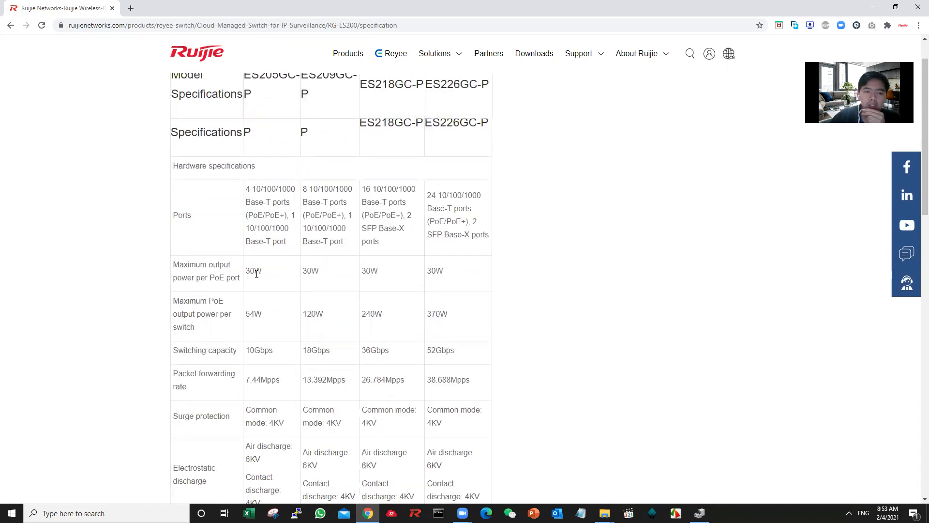
double_click(257, 274)
click(252, 320)
click(259, 315)
scroll(292, 262, up, 1)
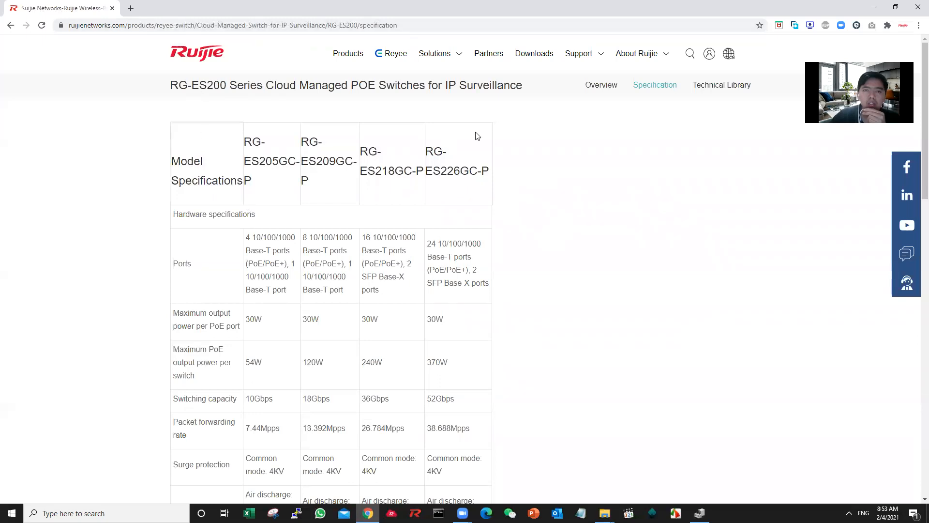
- Return to the series overview and view the RG-ES205GC-P product image in its own browser tab
click(603, 88)
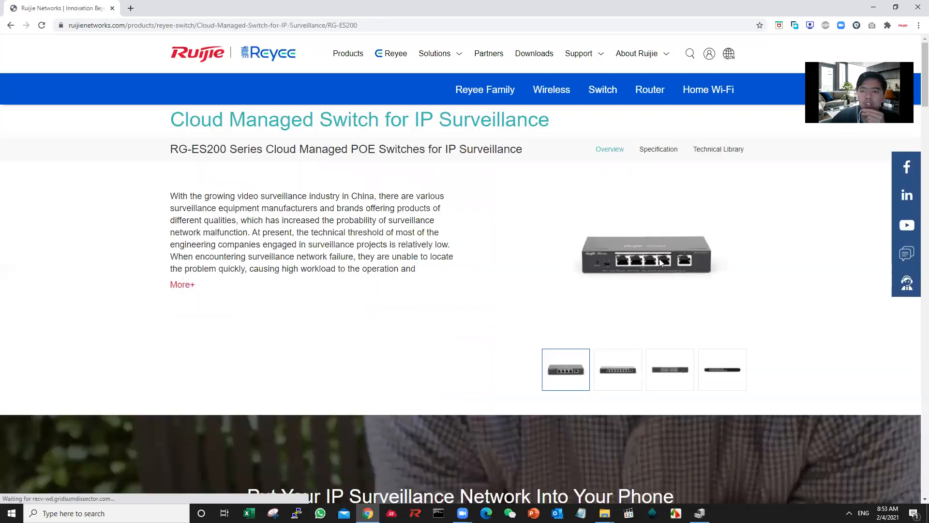
right_click(620, 262)
click(630, 267)
key(ctrl+Tab)
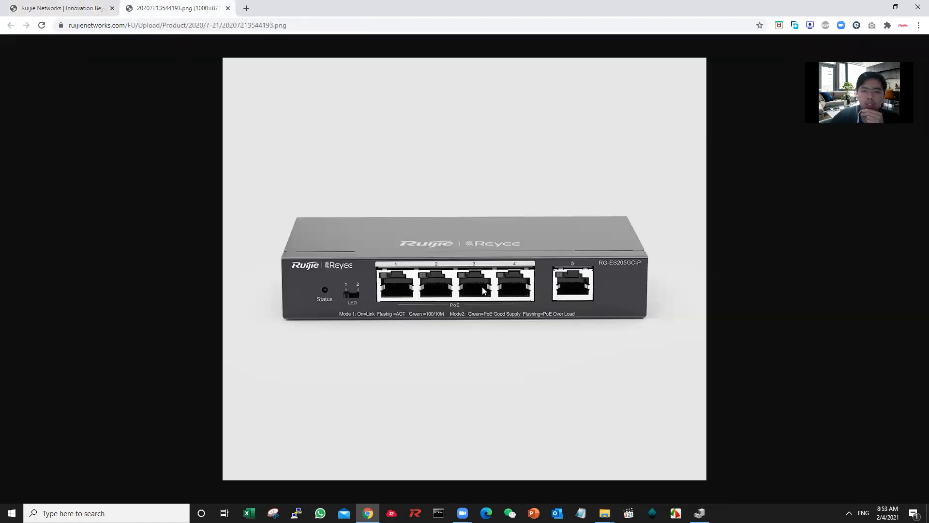
- Open a blank browser tab, then view the Ethernet 2 connection in the Windows Network & Internet settings
click(246, 8)
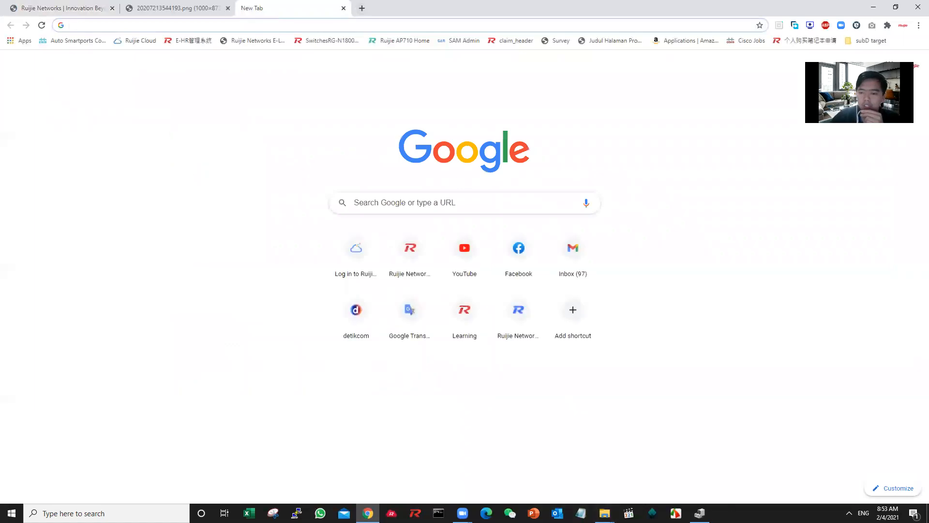
click(849, 512)
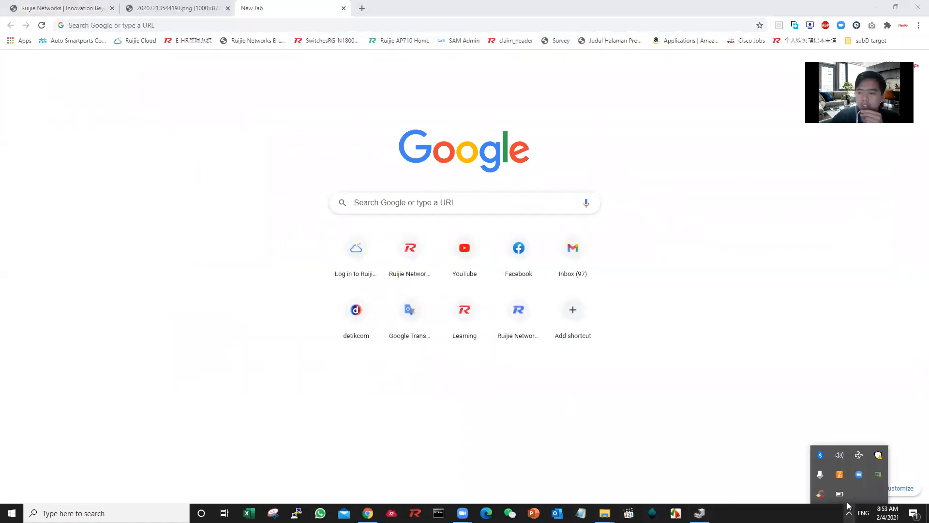
right_click(860, 459)
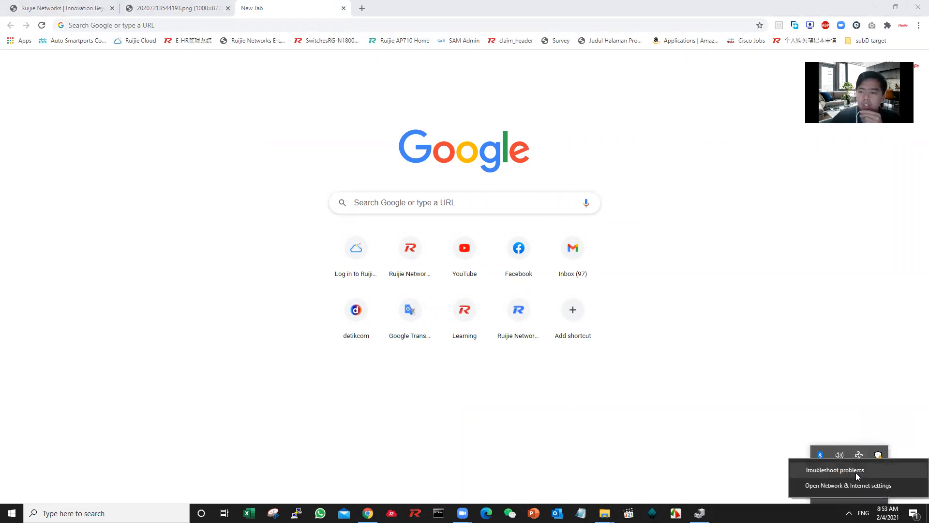
click(847, 484)
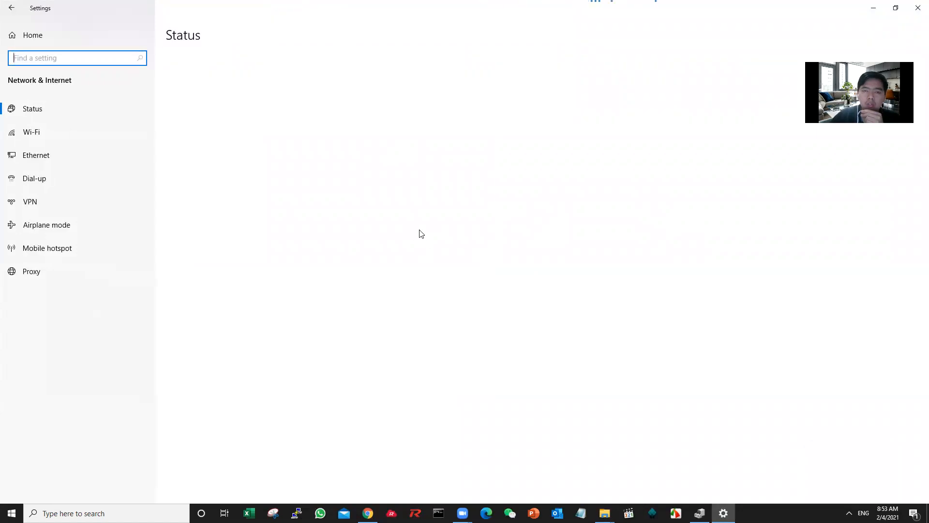
click(59, 153)
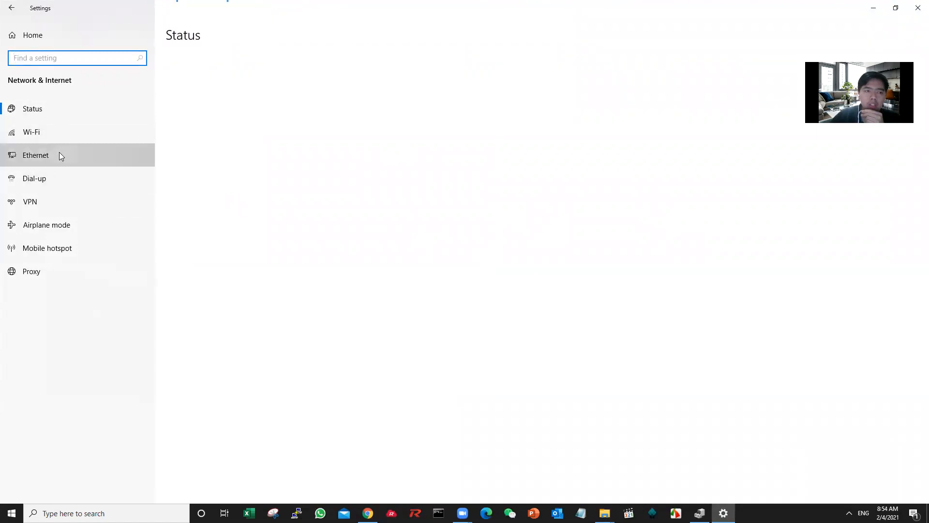
click(220, 70)
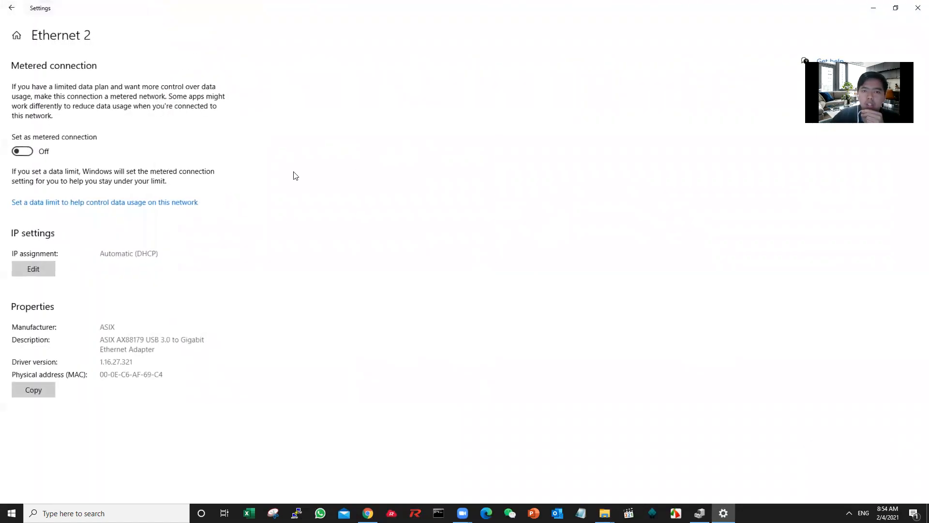
click(14, 8)
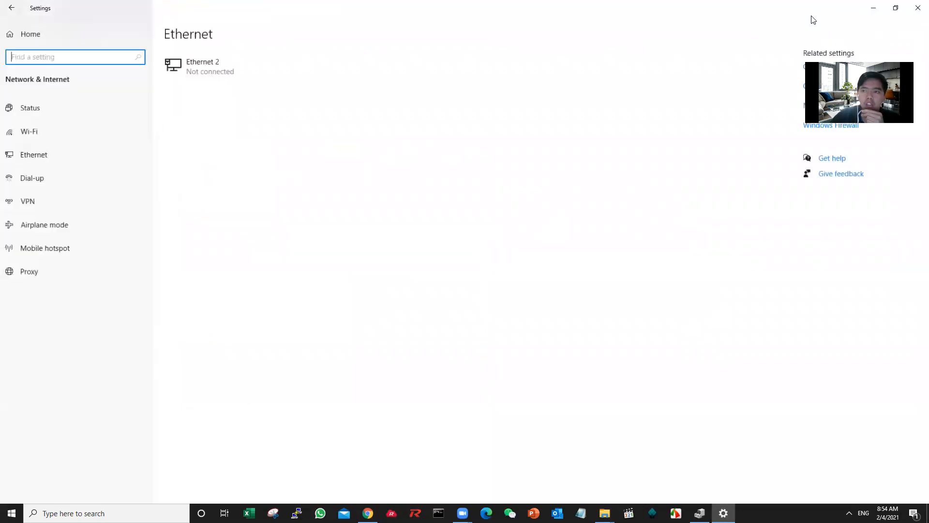
- Open the adapter options and view the network connection details of the Ethernet 2 adapter
click(846, 70)
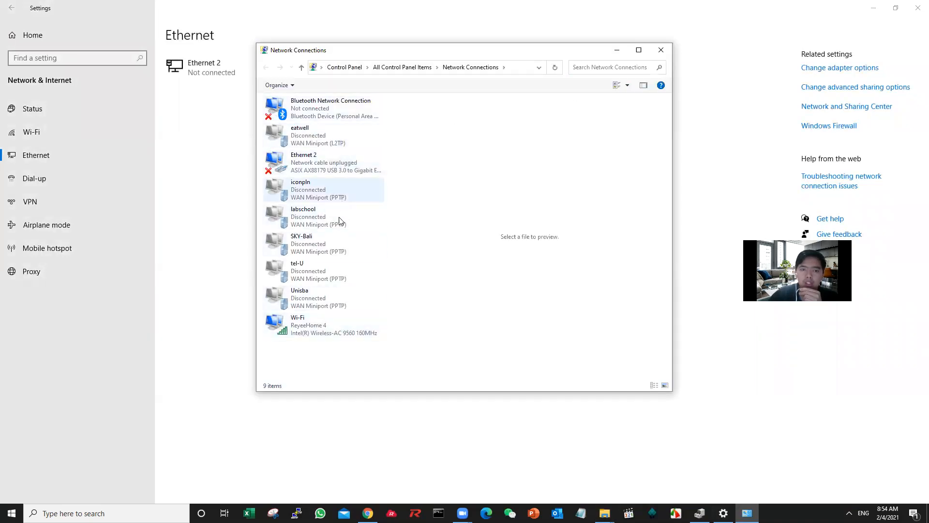
double_click(338, 167)
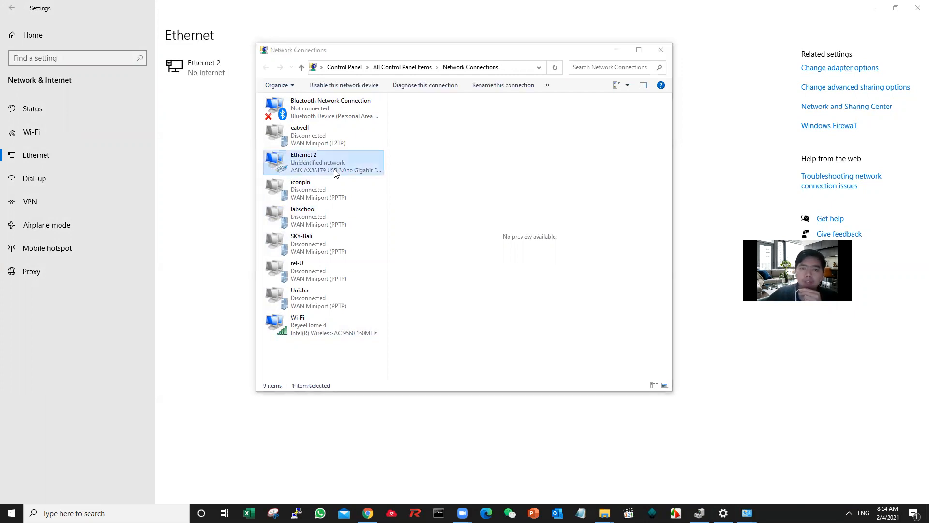
click(413, 250)
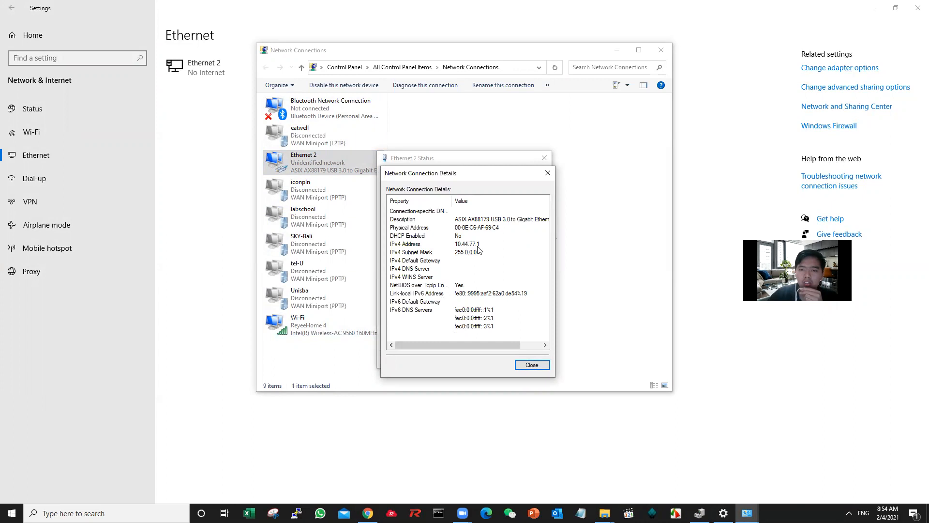
- Switch to Chrome and open the switch's web management page at 10.44.77.200
click(368, 513)
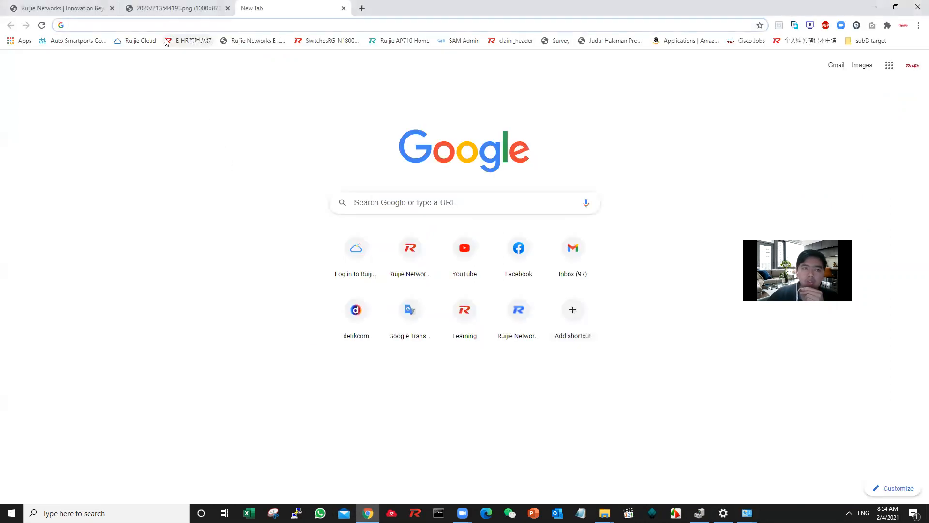
text(10.44.77.200)
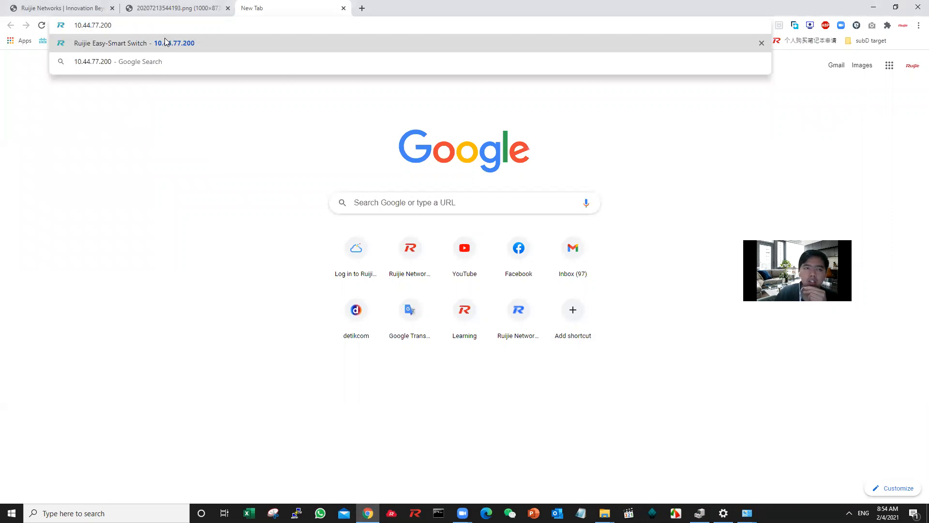
key(Return)
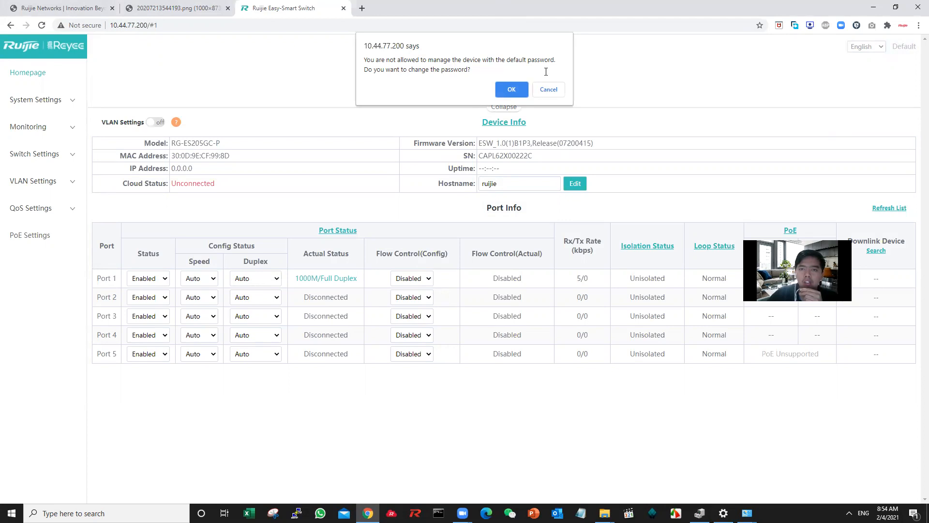
- Replace the admin account's default password with a new one, confirm it, and save the change with re-login
click(512, 90)
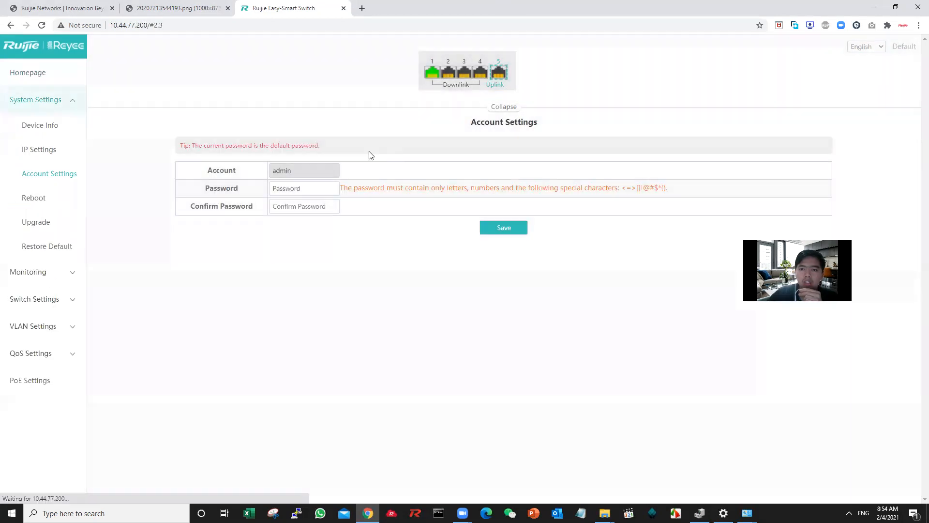
click(314, 188)
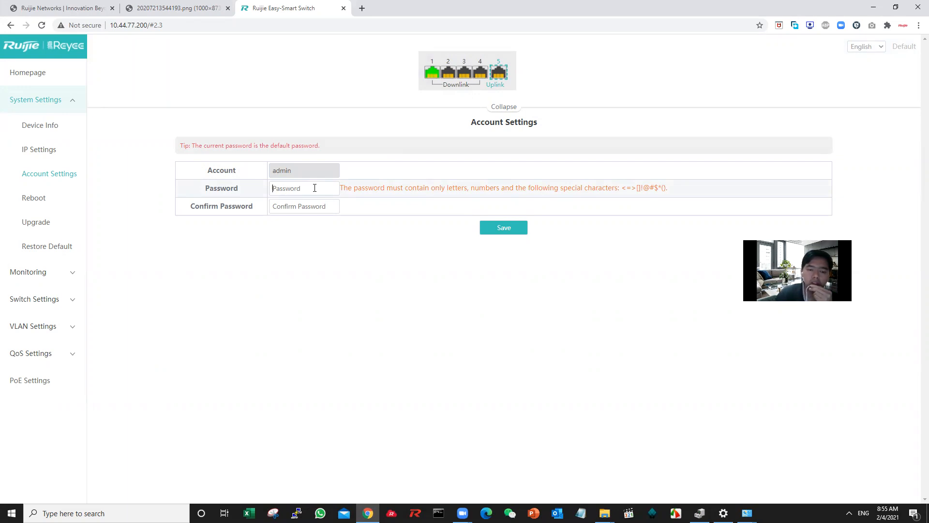
text(a)
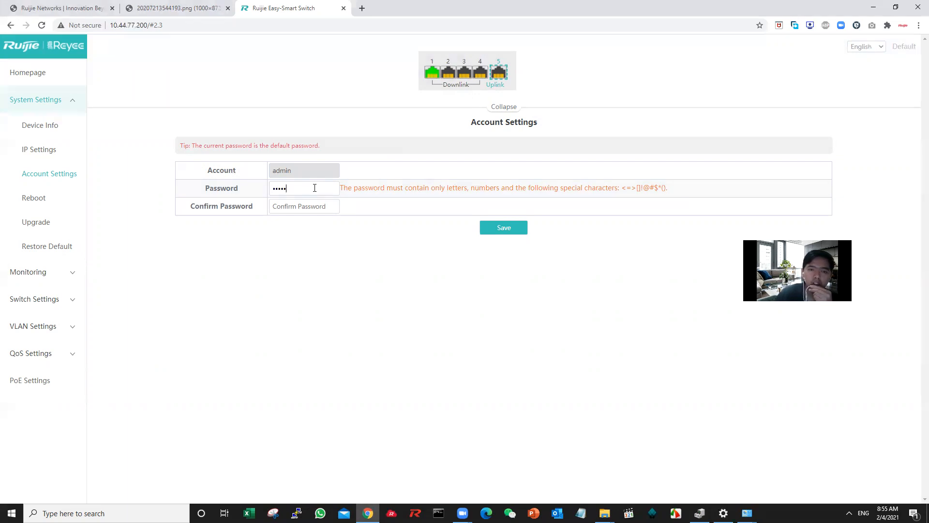
key(BackSpace)
text(••)
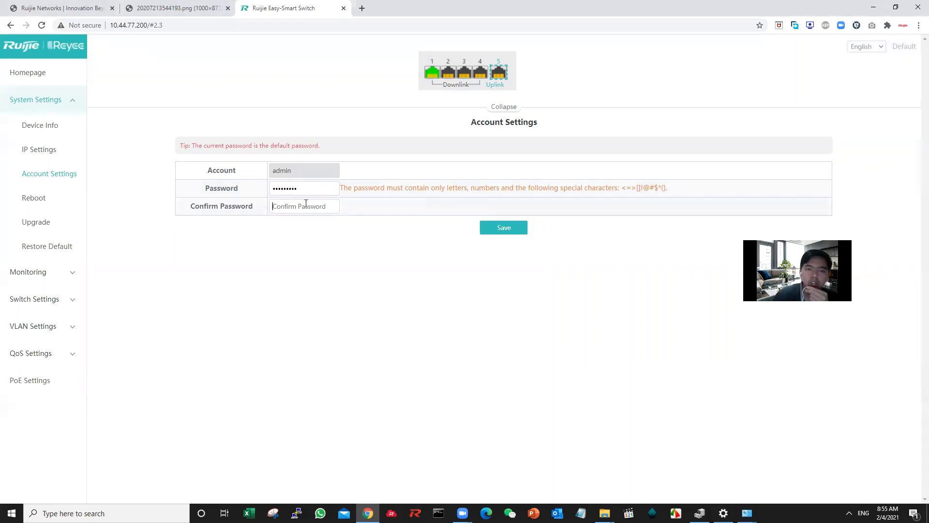
click(306, 206)
text(••)
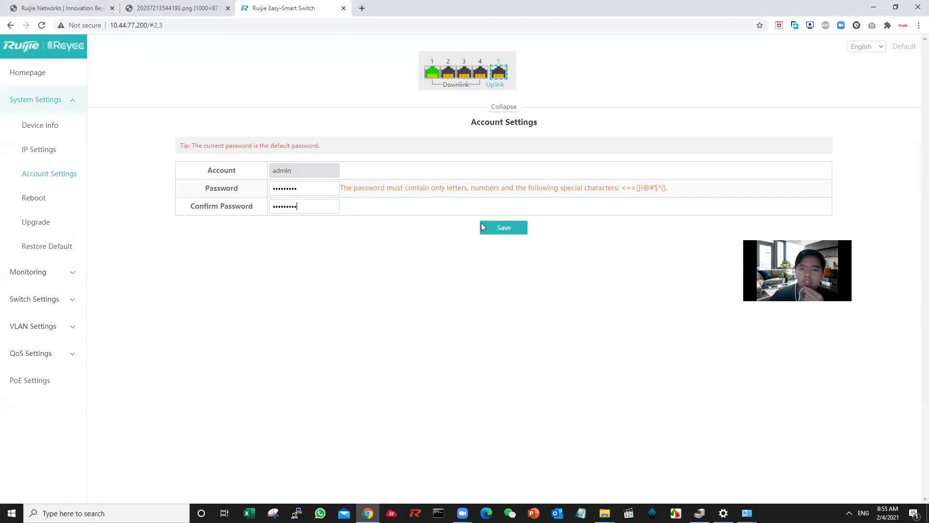
click(502, 231)
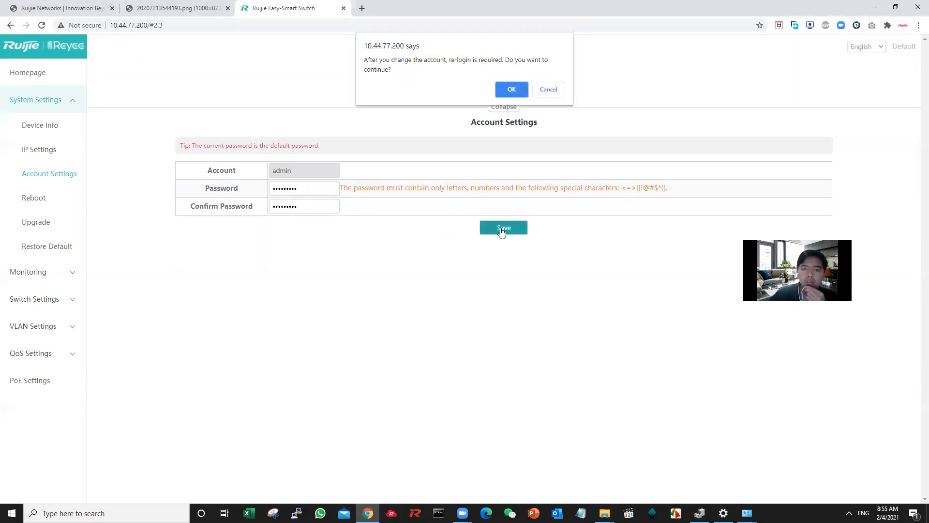
click(514, 88)
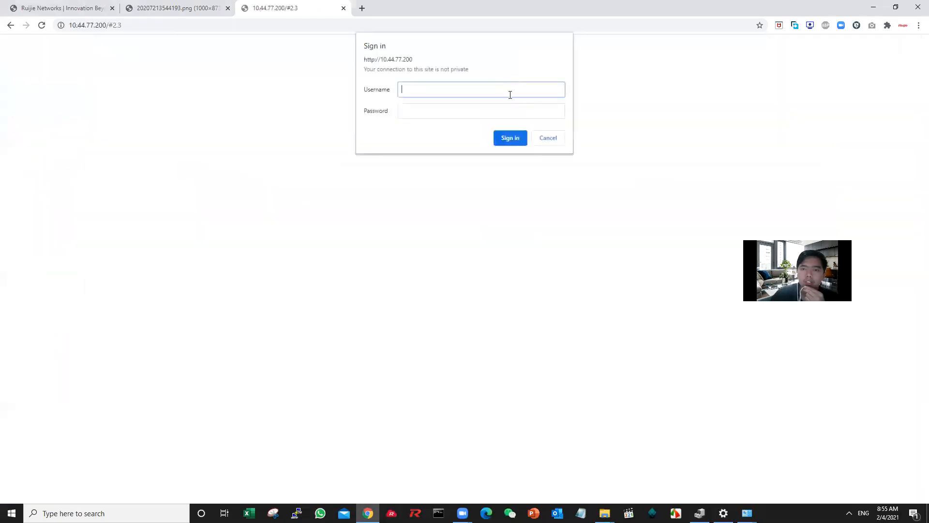
- Sign in again as admin with the new account password and open the switch's Homepage
key(Tab)
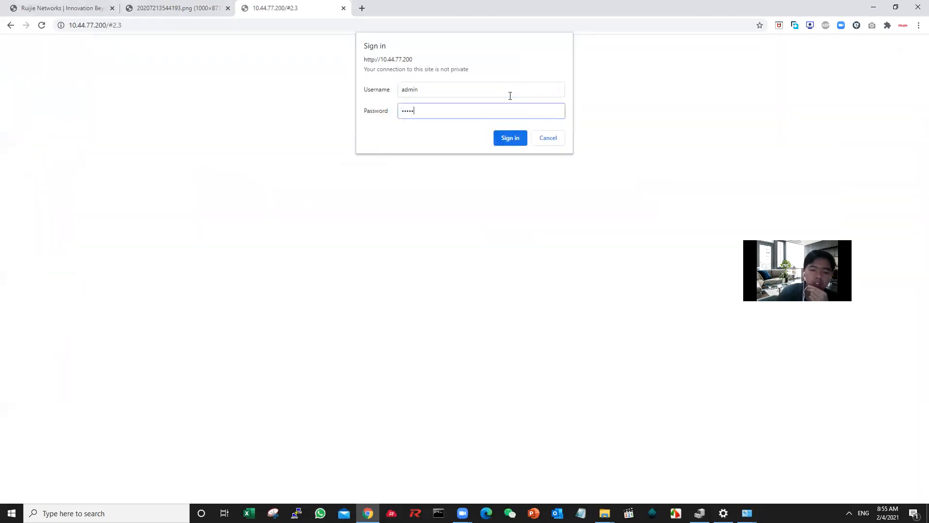
click(508, 137)
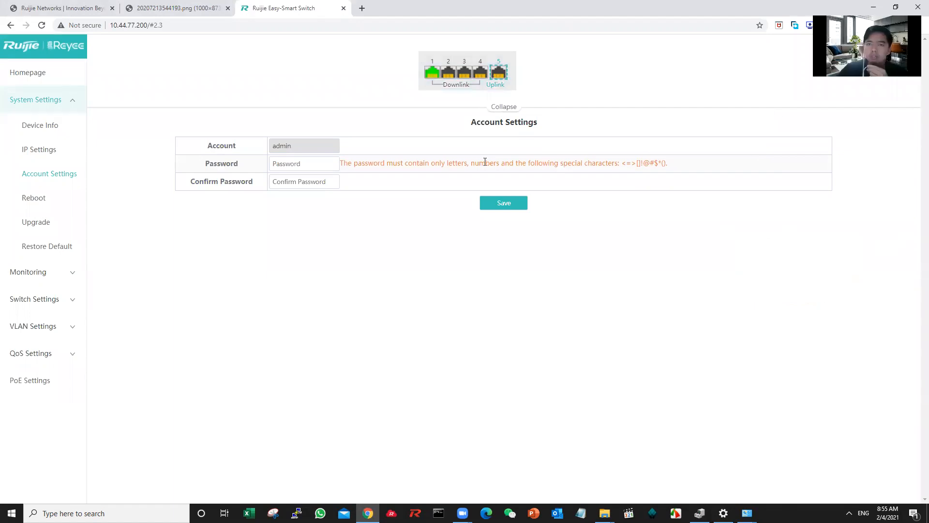
click(56, 71)
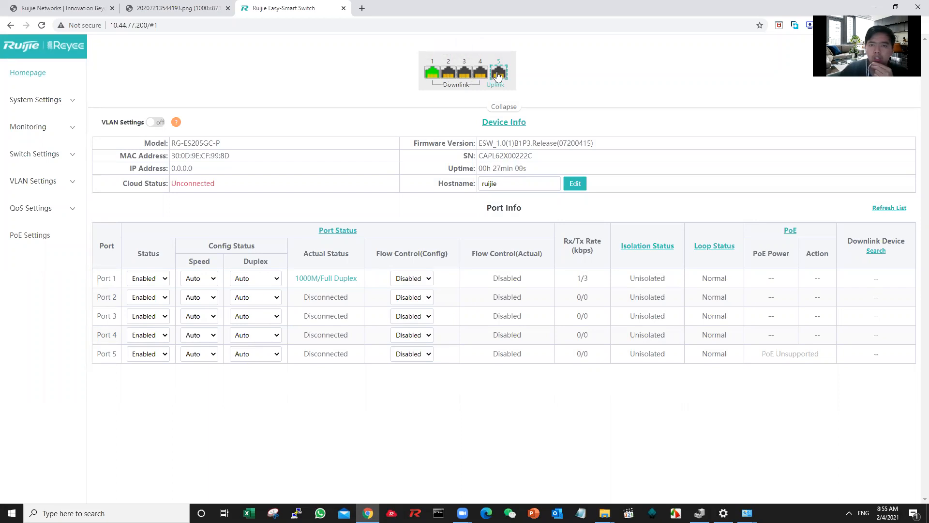
mouse_move(433, 81)
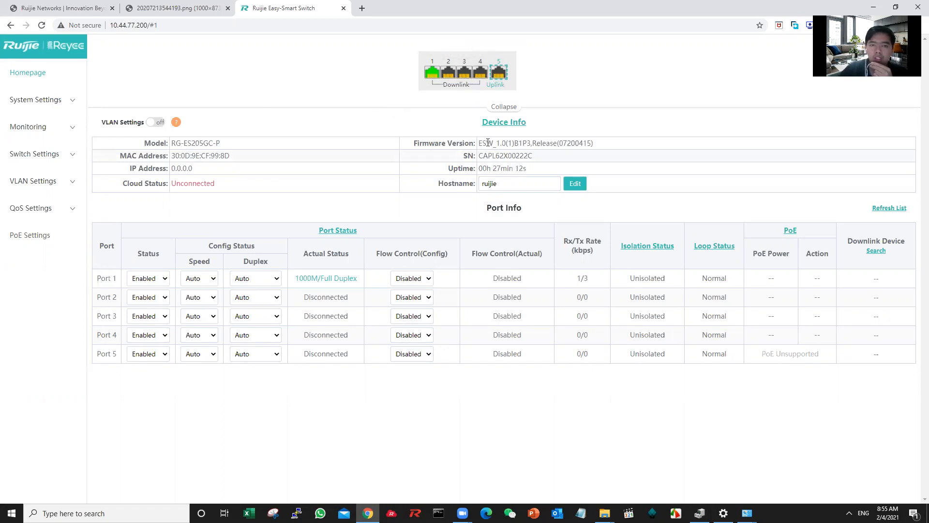
- Turn on VLAN Settings for the switch, accept the access-port change, and check the port list's status options and Port 1's Rx/Tx rate
click(156, 122)
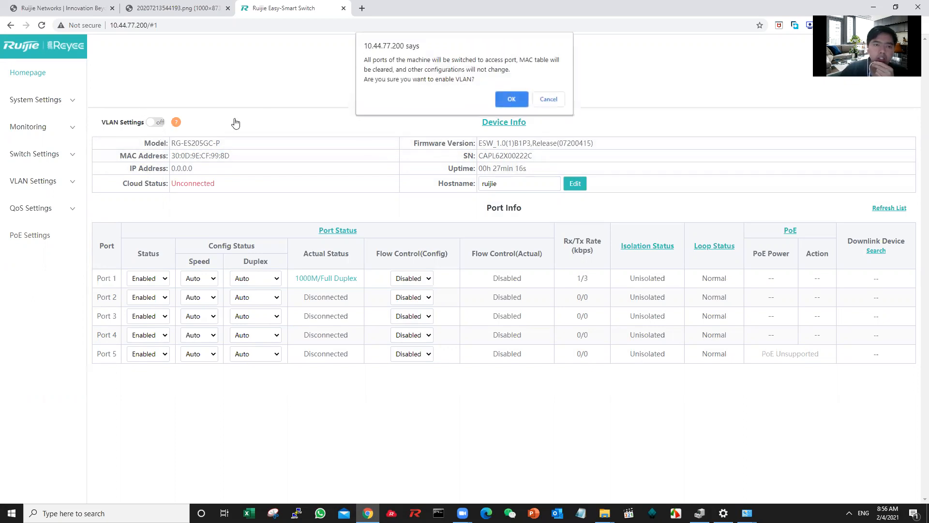
click(515, 101)
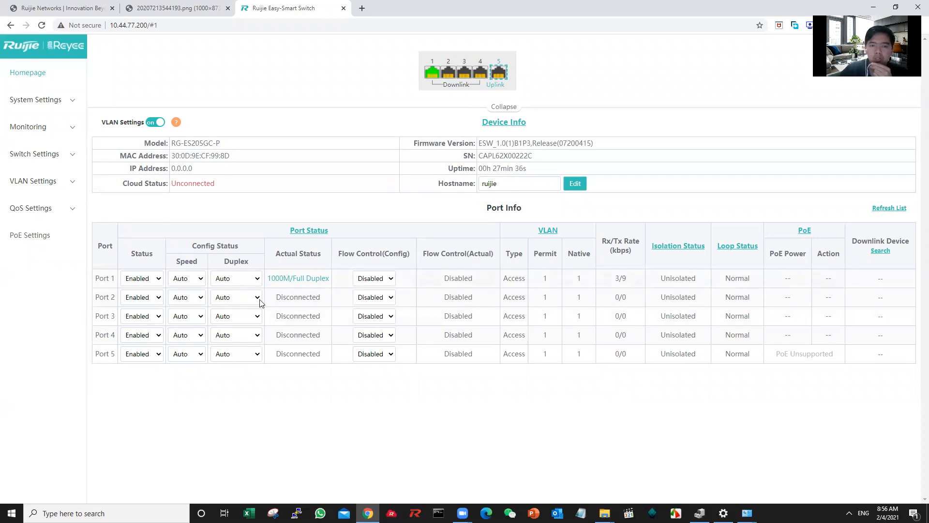
click(158, 280)
click(159, 301)
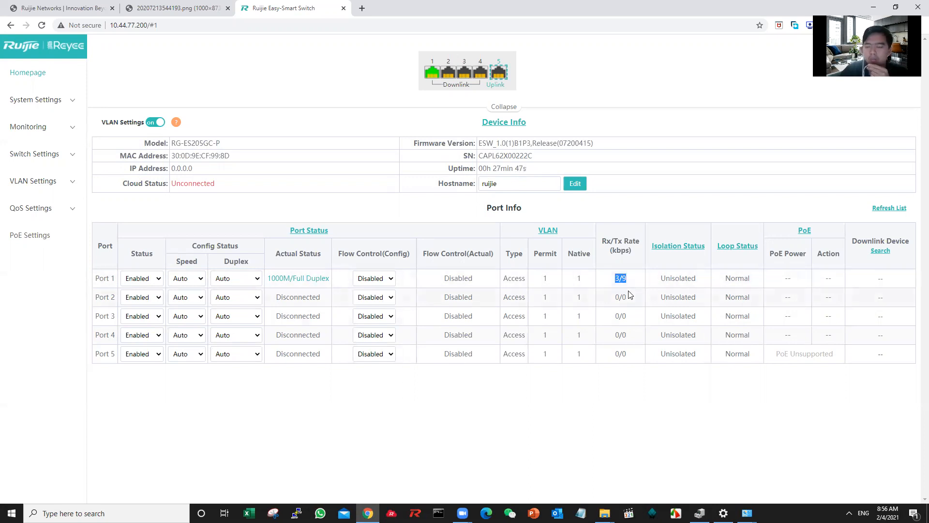
click(620, 278)
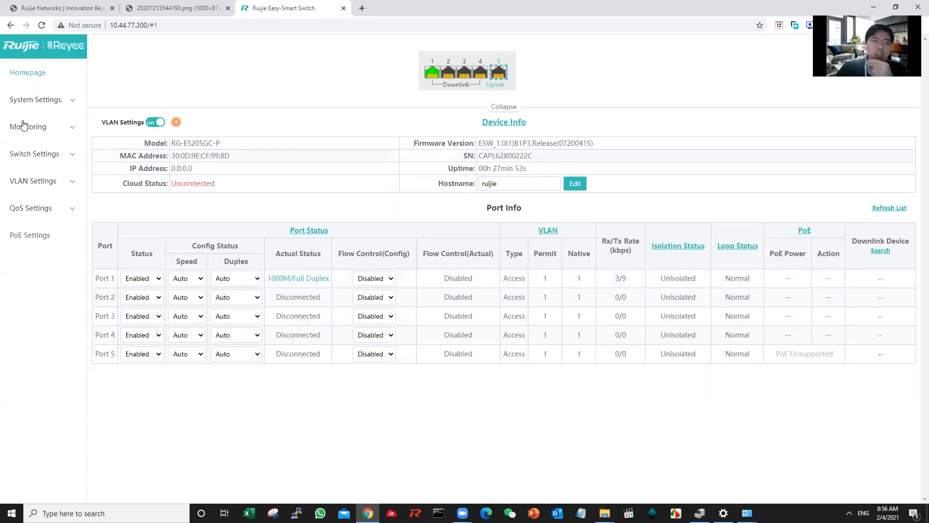
- Open the system's Device Info page and examine the hostname, IP address, submask, gateway and firmware details
click(37, 104)
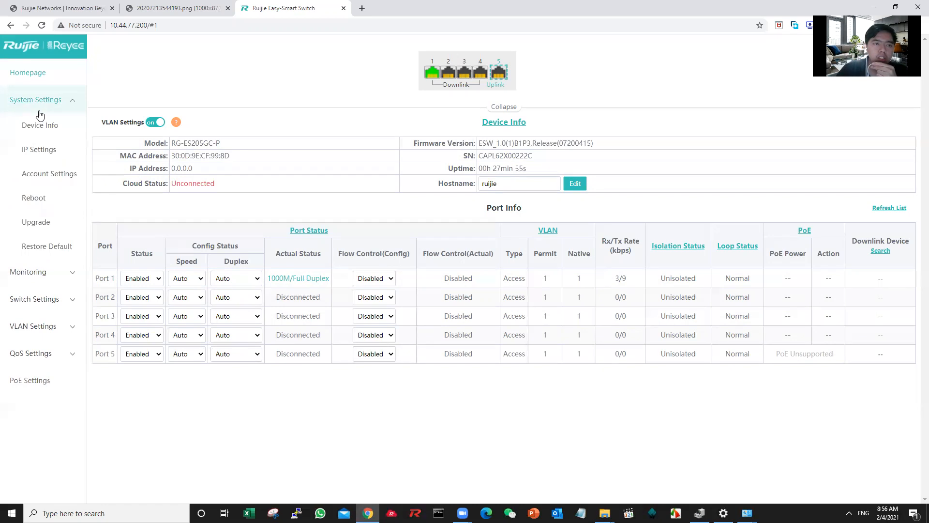
click(38, 127)
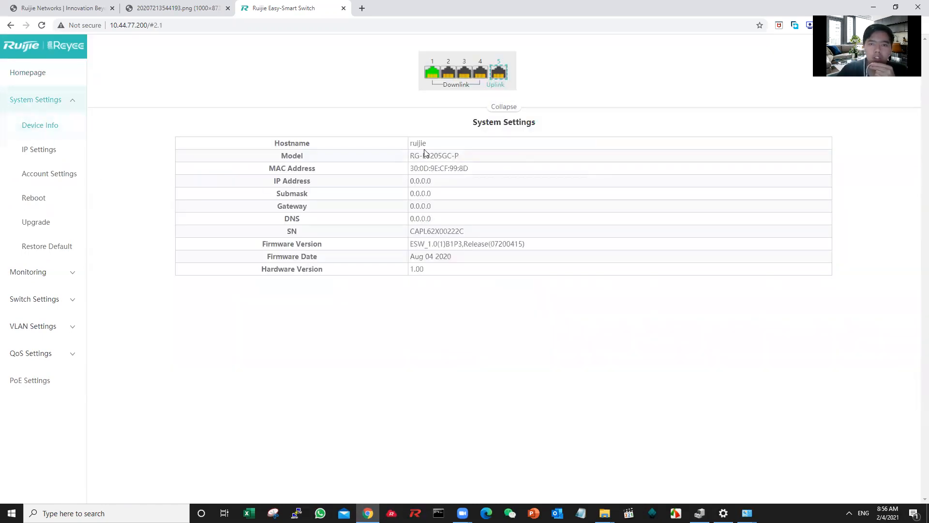
double_click(420, 143)
click(431, 182)
drag(417, 142, 426, 257)
click(429, 267)
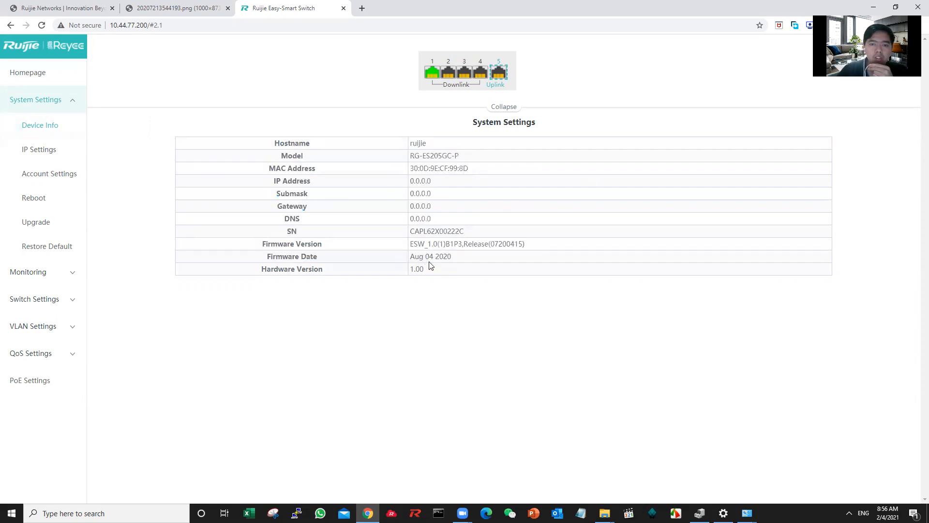
double_click(413, 180)
double_click(416, 194)
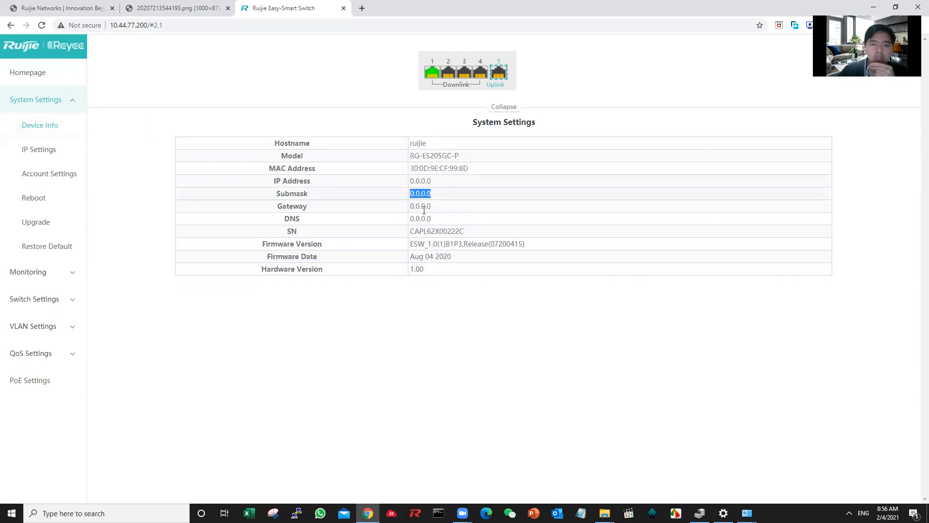
double_click(421, 206)
click(456, 195)
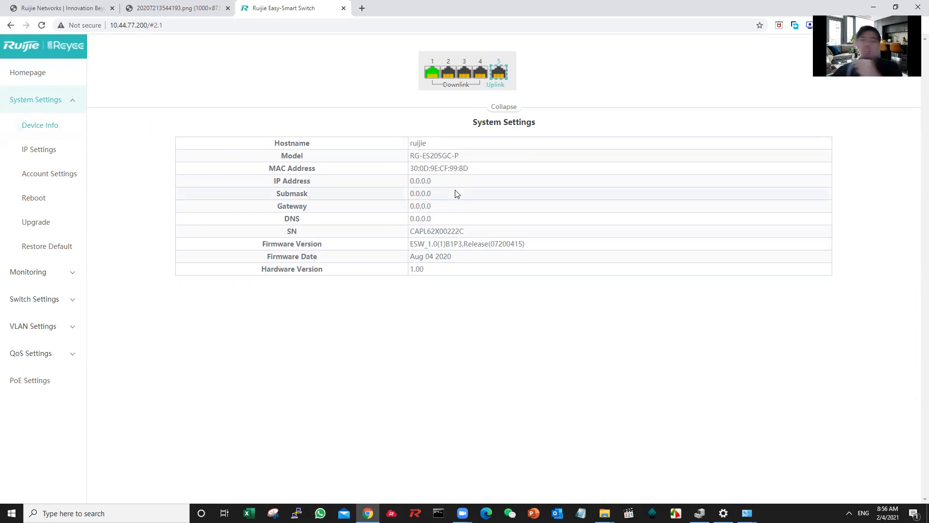
- Reload the Device Info page until its network details update, and check the IP address, submask and gateway
click(69, 125)
click(70, 125)
click(70, 126)
click(70, 126)
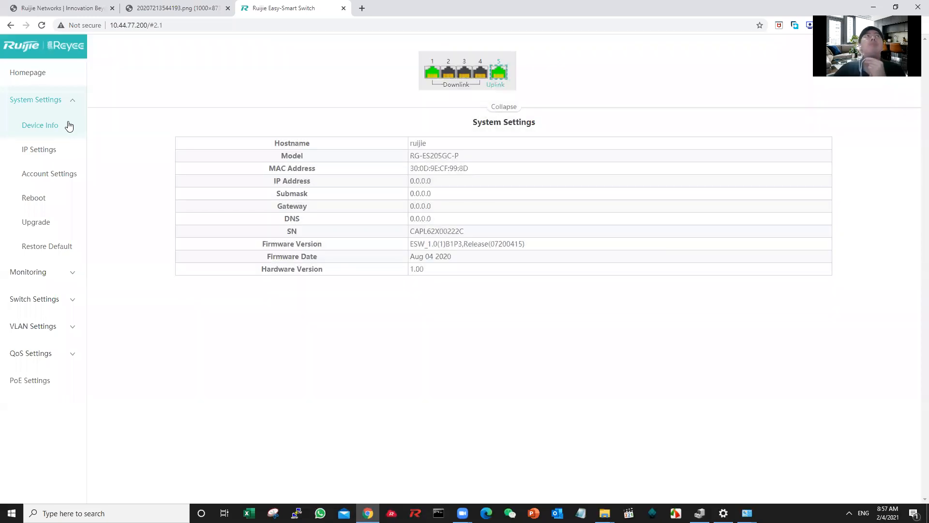
click(68, 125)
double_click(435, 181)
double_click(438, 193)
double_click(443, 206)
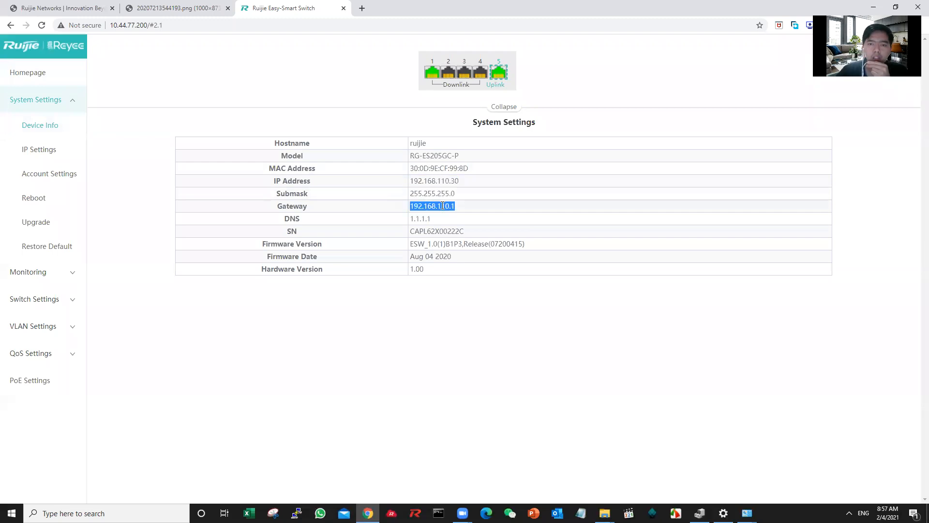
double_click(445, 180)
click(446, 193)
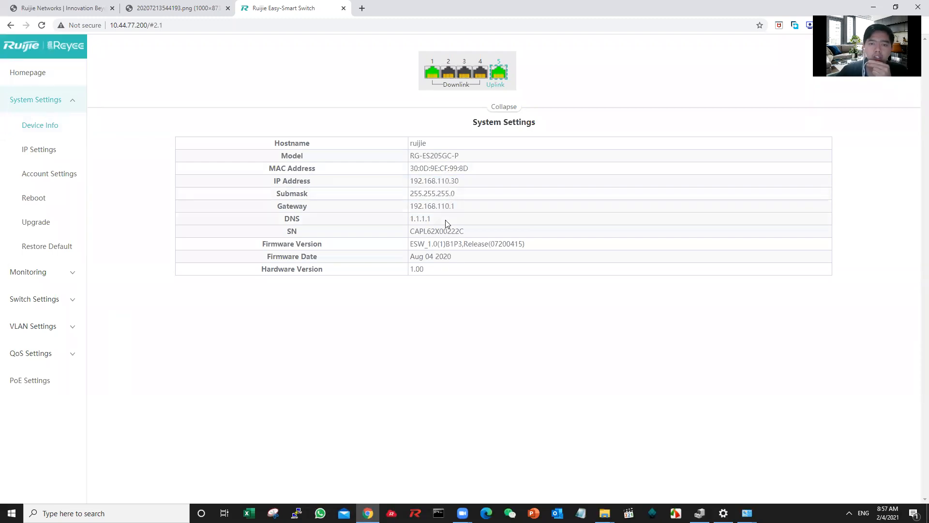
- Open IP Settings and inspect the options for VLAN, Auto Obtain IP and Auto Obtain DNS without changing them
click(62, 155)
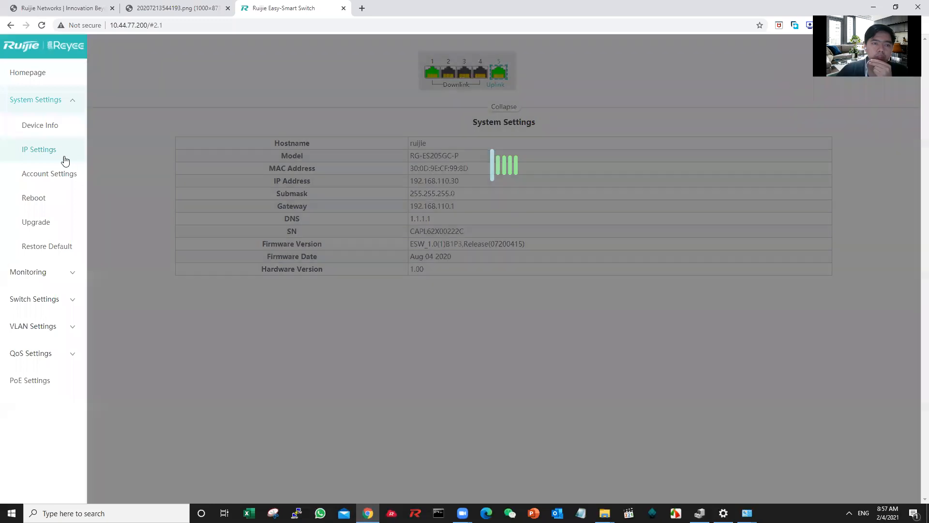
click(404, 147)
click(406, 149)
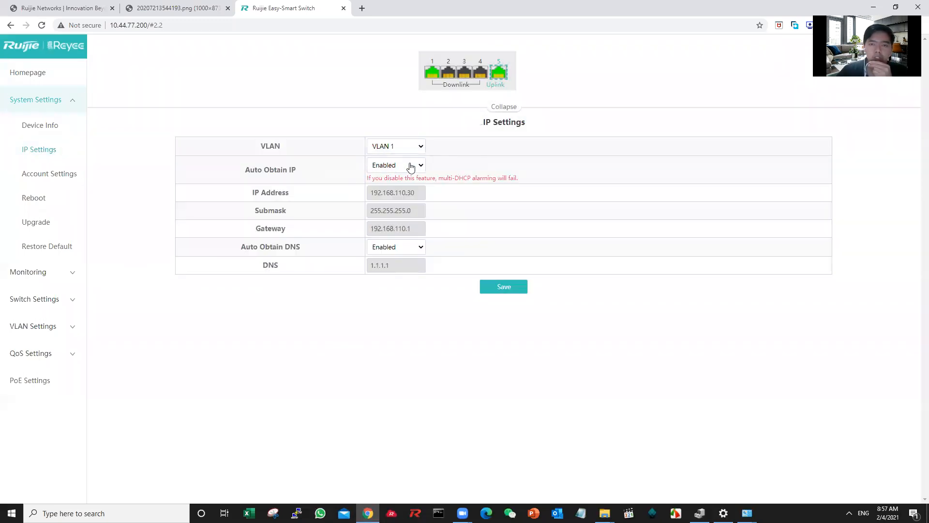
click(413, 167)
click(413, 167)
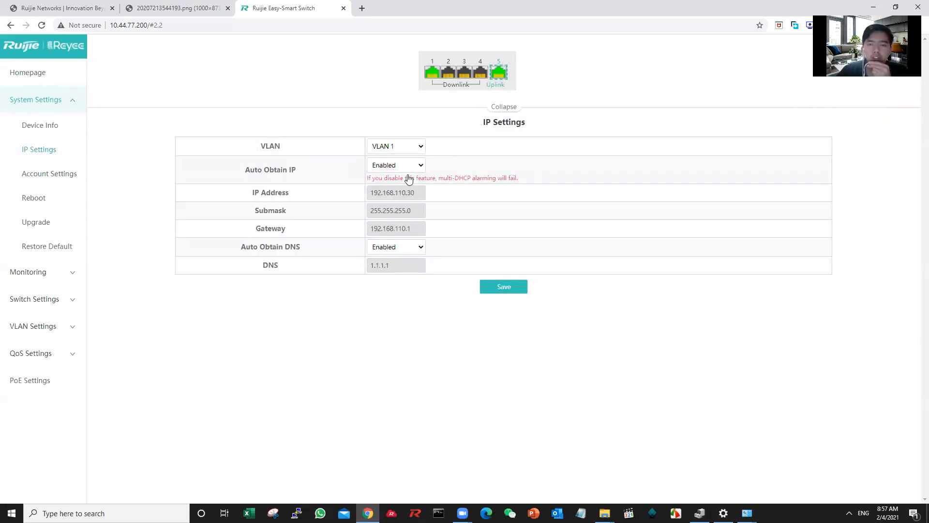
click(410, 249)
click(410, 249)
- Look through the Account Settings, Reboot, Upgrade and Restore Default pages of the system settings
click(68, 180)
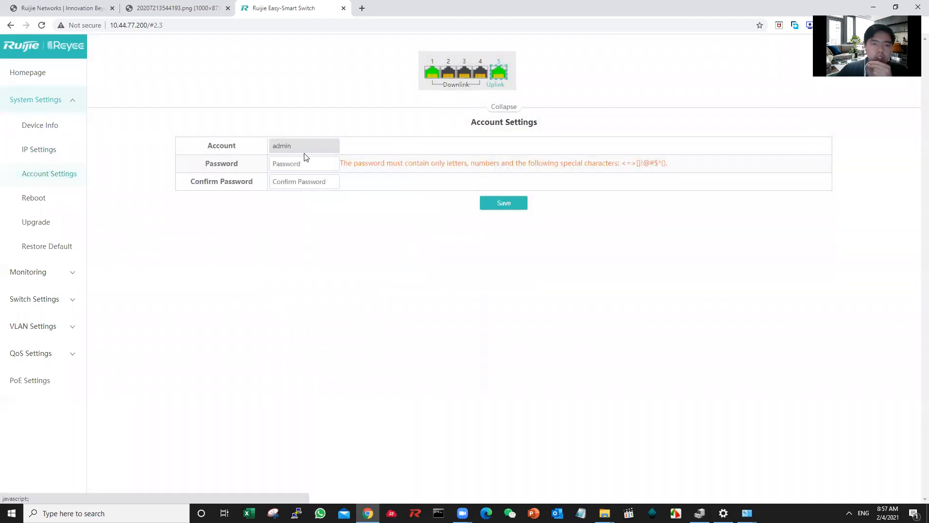
click(64, 202)
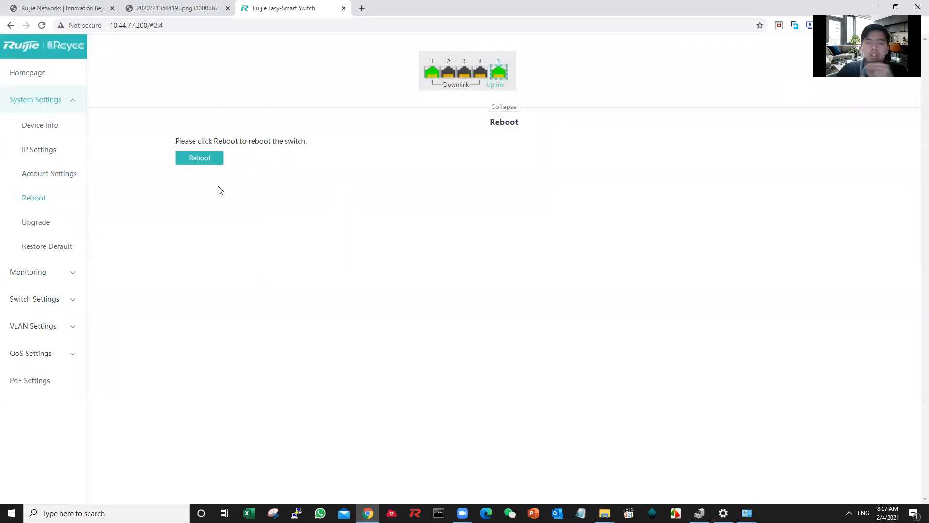
click(41, 222)
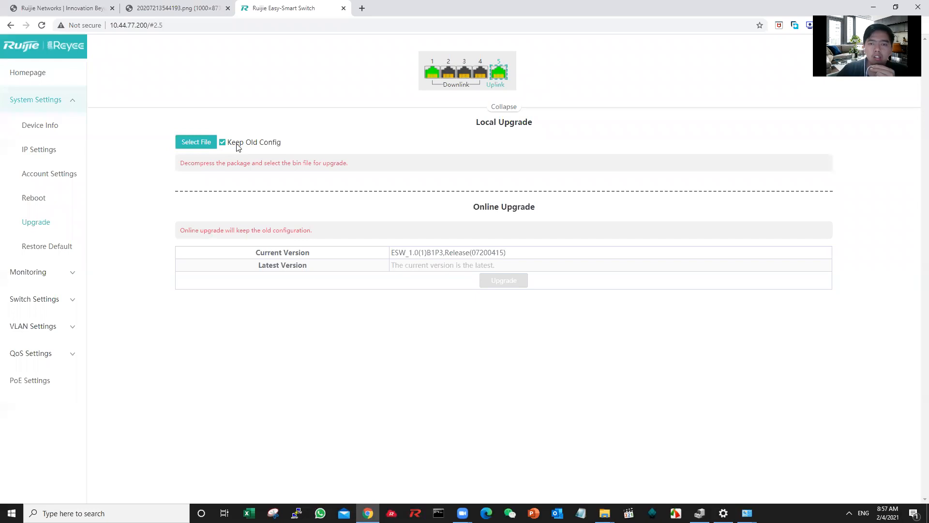
click(69, 248)
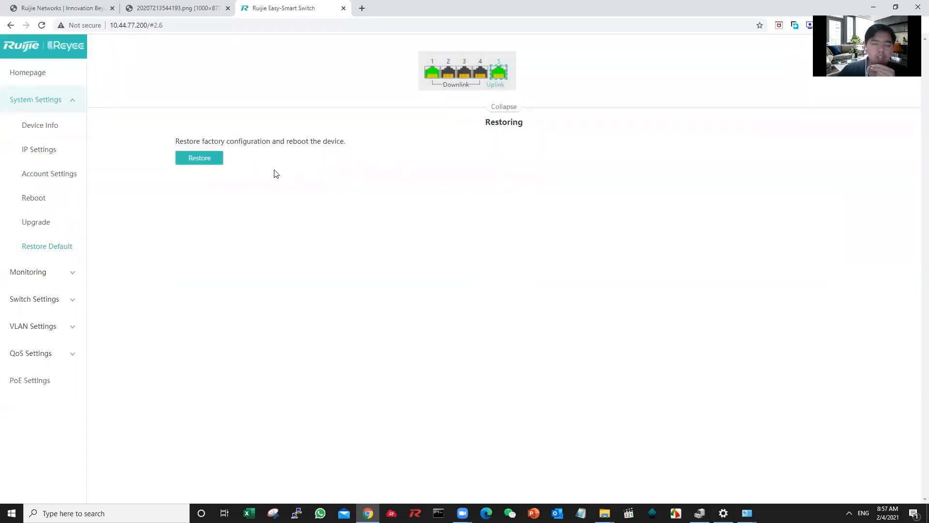
- View the monitored switch list and examine the connection status and packet counts in Port Statistics
click(53, 276)
click(54, 300)
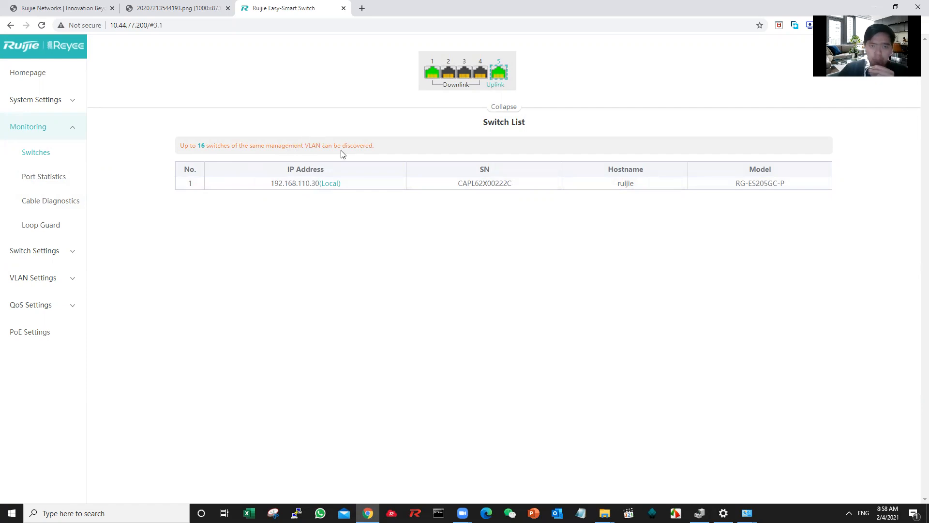
click(70, 178)
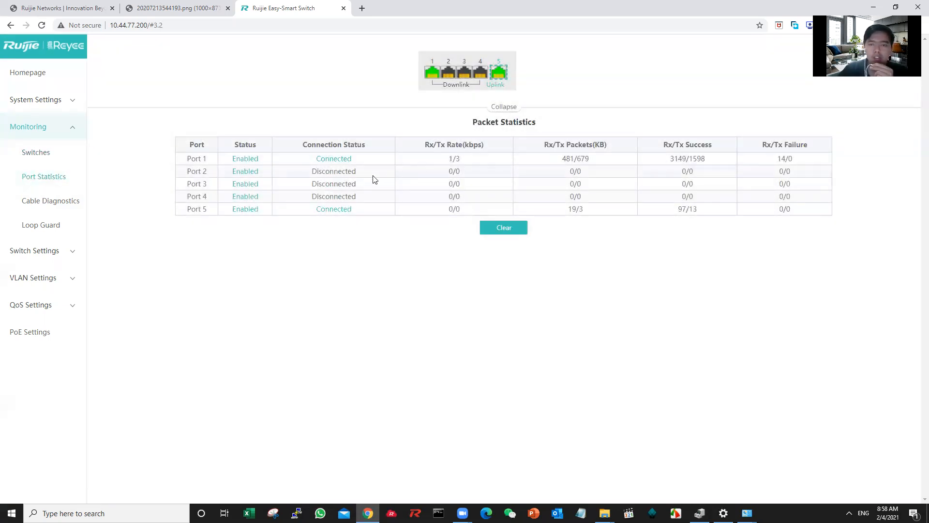
double_click(337, 159)
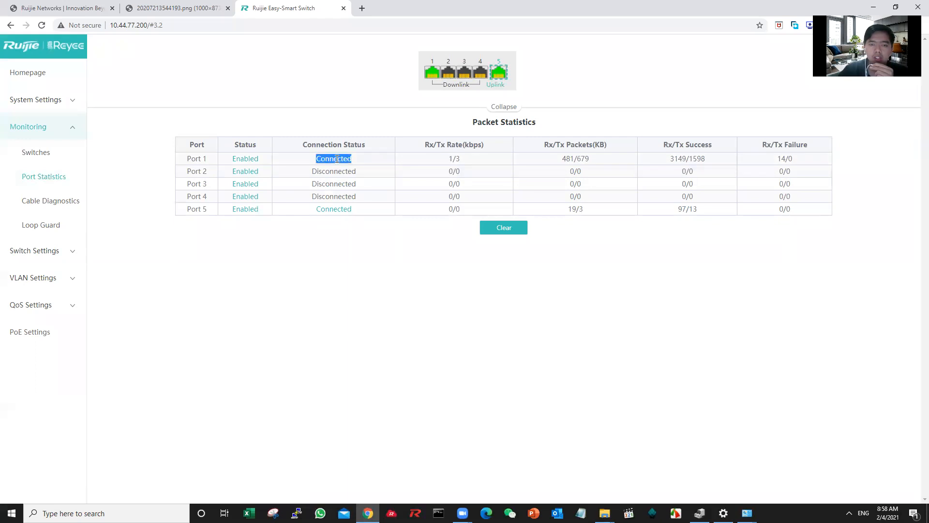
double_click(331, 209)
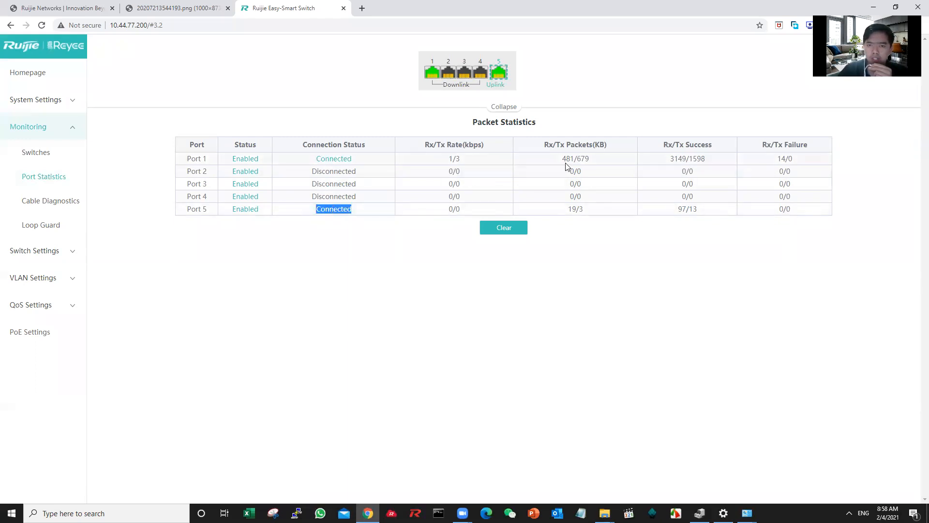
triple_click(585, 159)
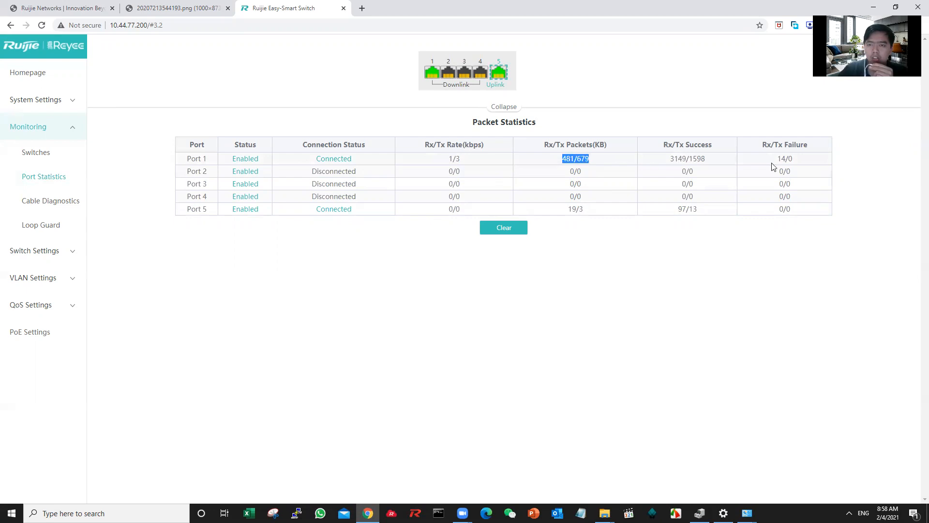
- Run Cable Diagnostics on all five ports and review each port's test result and details
click(56, 200)
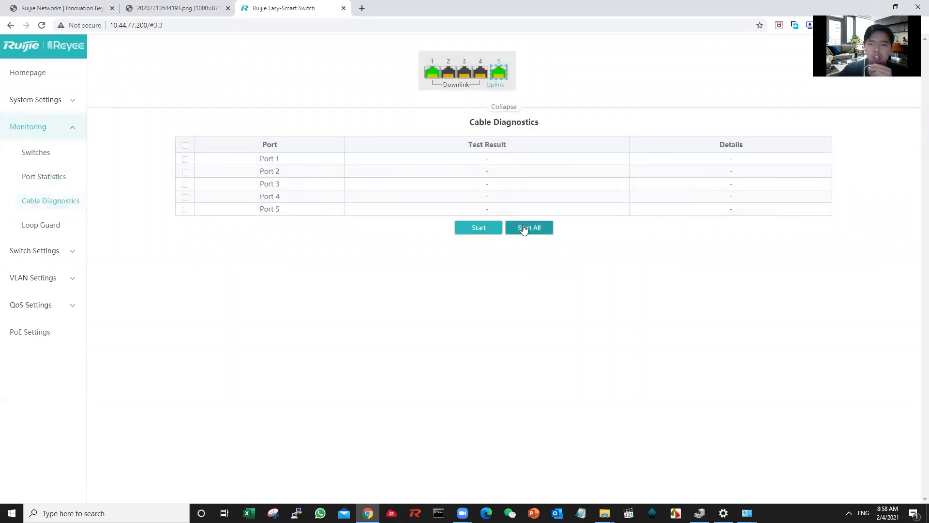
click(185, 146)
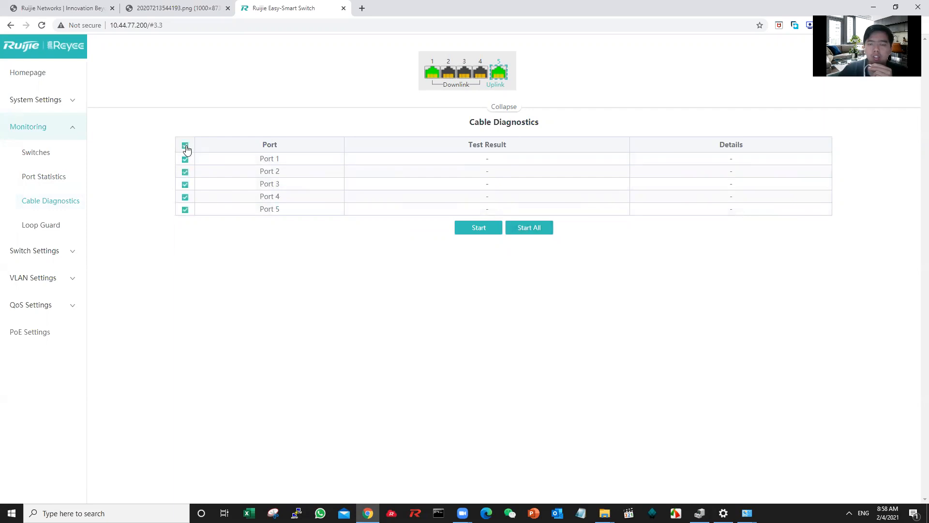
click(525, 228)
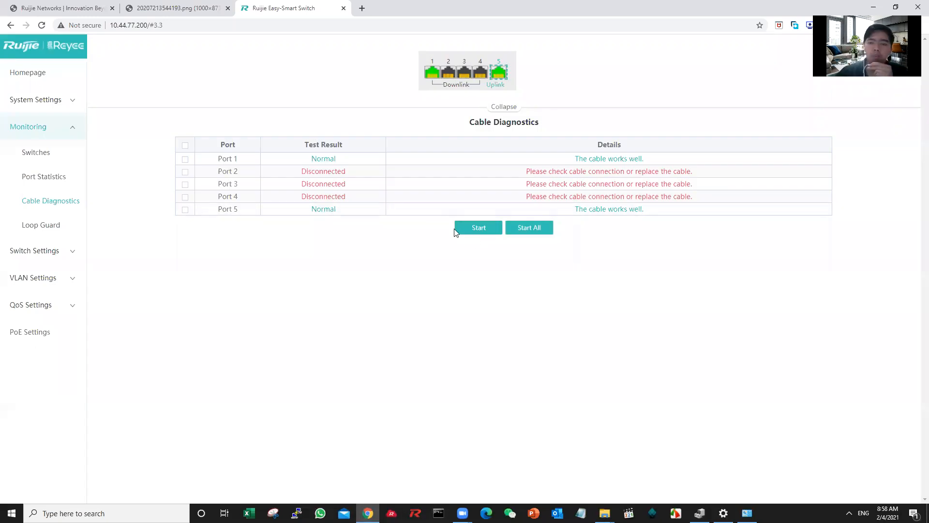
double_click(333, 158)
click(329, 175)
drag(306, 172, 386, 199)
click(545, 175)
- Enable Loop Guard on the switch and confirm the change
click(66, 225)
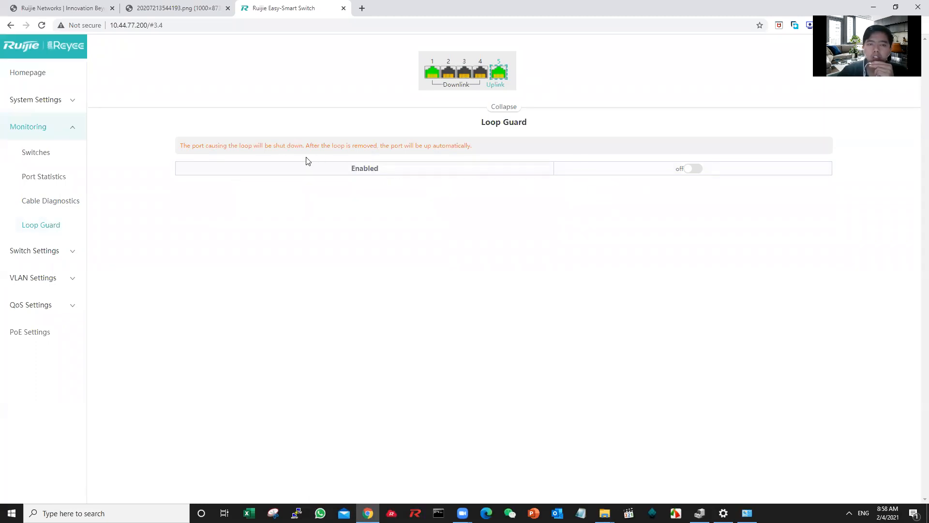
click(693, 172)
click(512, 82)
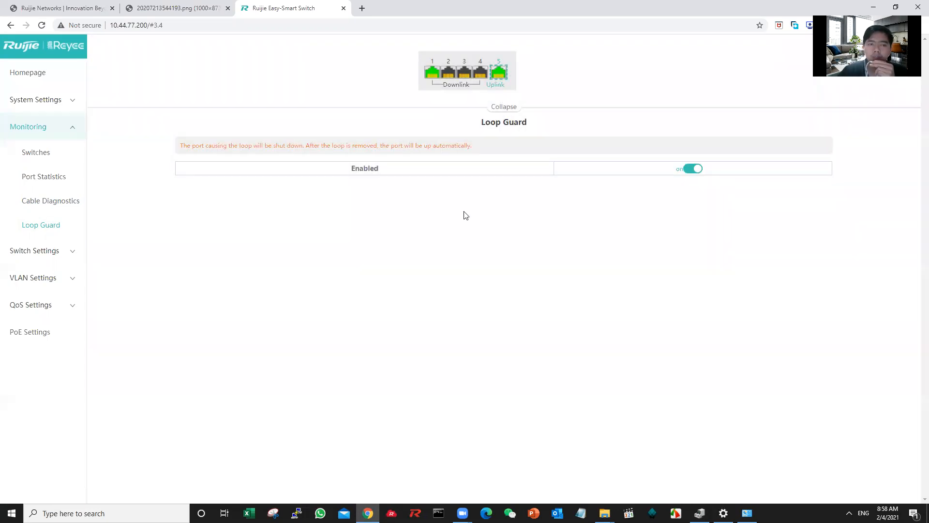
- Open Port Settings under Switch Settings, select Port 2, and set its status to Disabled
click(61, 252)
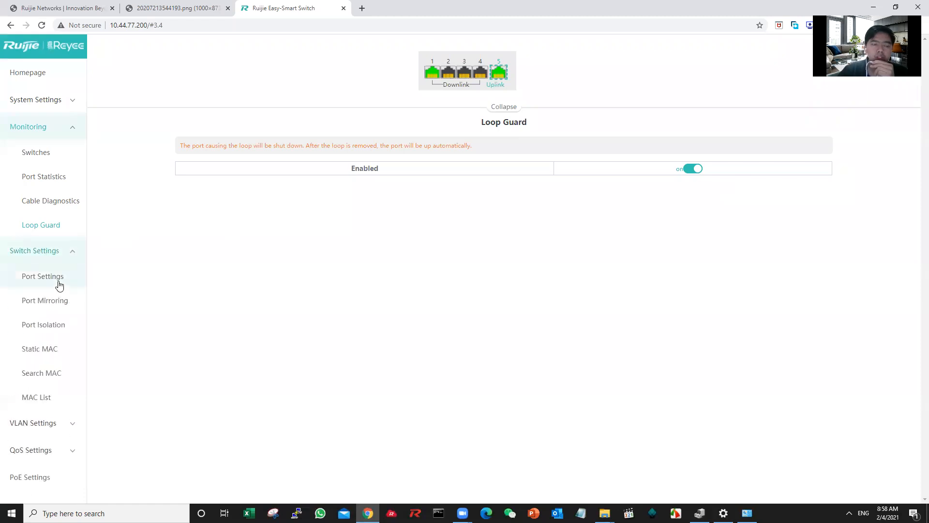
click(58, 283)
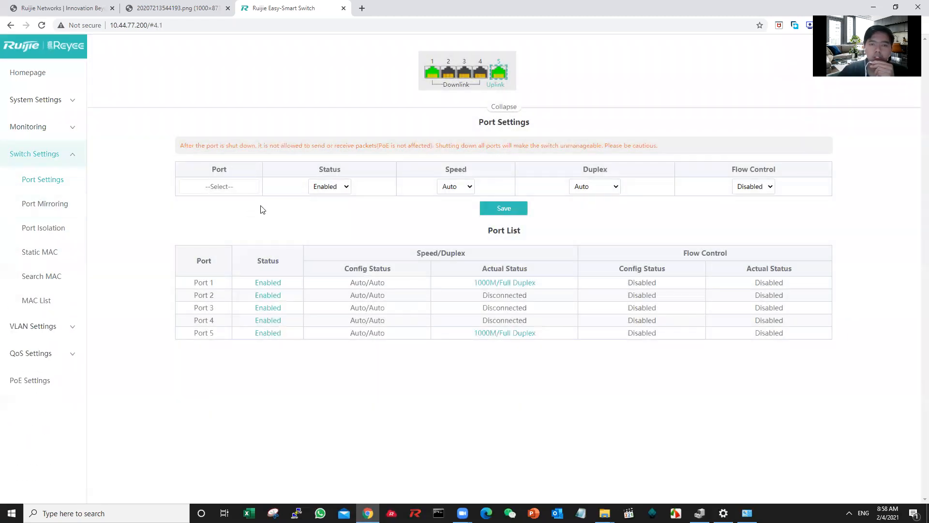
click(237, 190)
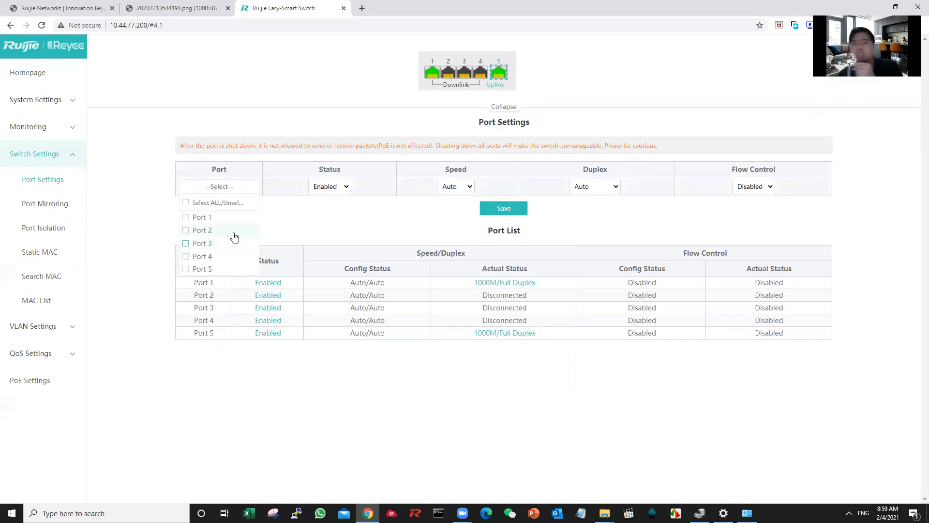
click(216, 296)
click(214, 191)
click(221, 230)
click(348, 192)
click(338, 207)
- Keep Port 2's speed and duplex at Auto and flow control Disabled, save the settings, and confirm shutting down the port
click(454, 190)
click(454, 190)
click(576, 190)
click(571, 196)
click(774, 188)
click(775, 188)
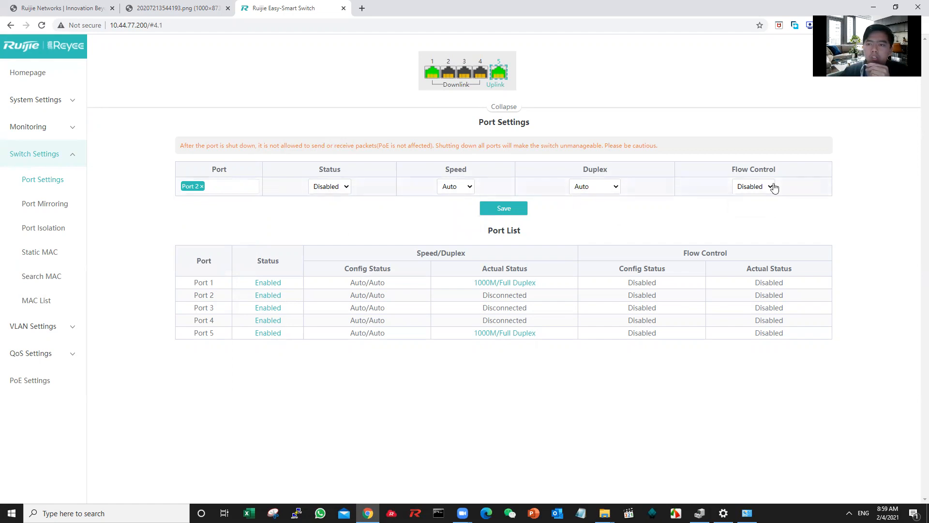
click(503, 208)
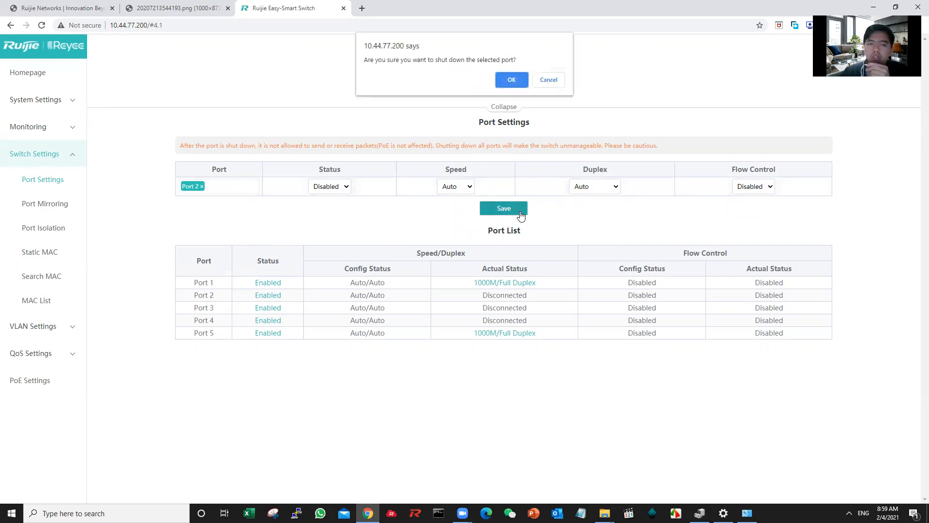
click(512, 81)
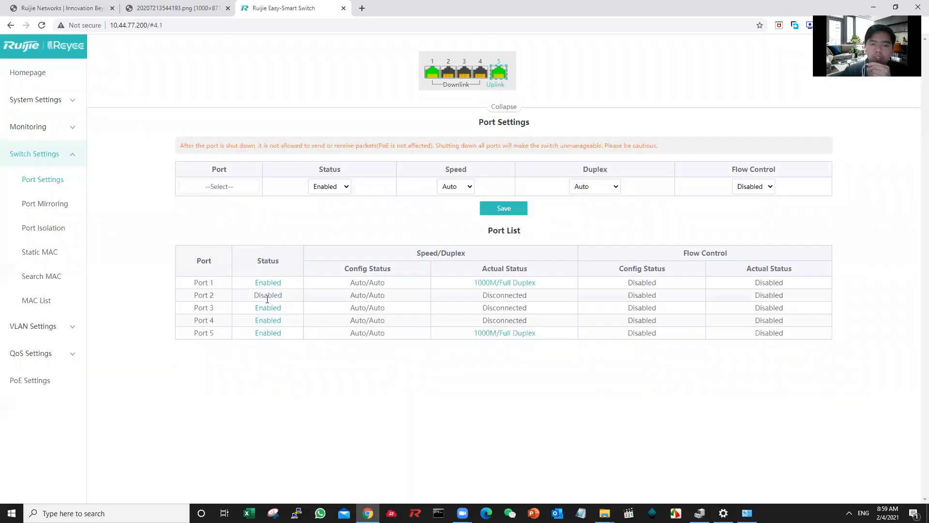
- Check Port 2's status in the Port List, open Port Mirroring, and review its direction and mirror port options
double_click(267, 296)
click(267, 298)
click(45, 204)
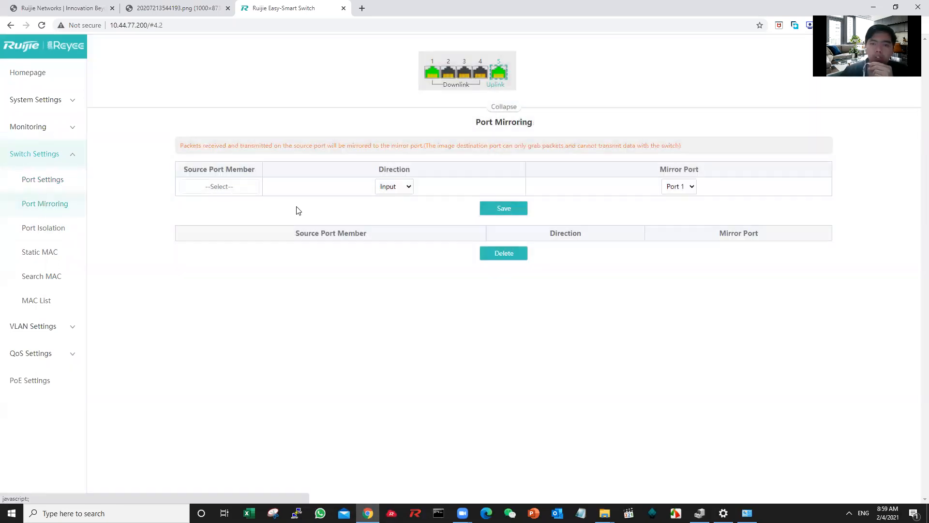
click(409, 188)
click(409, 188)
click(691, 186)
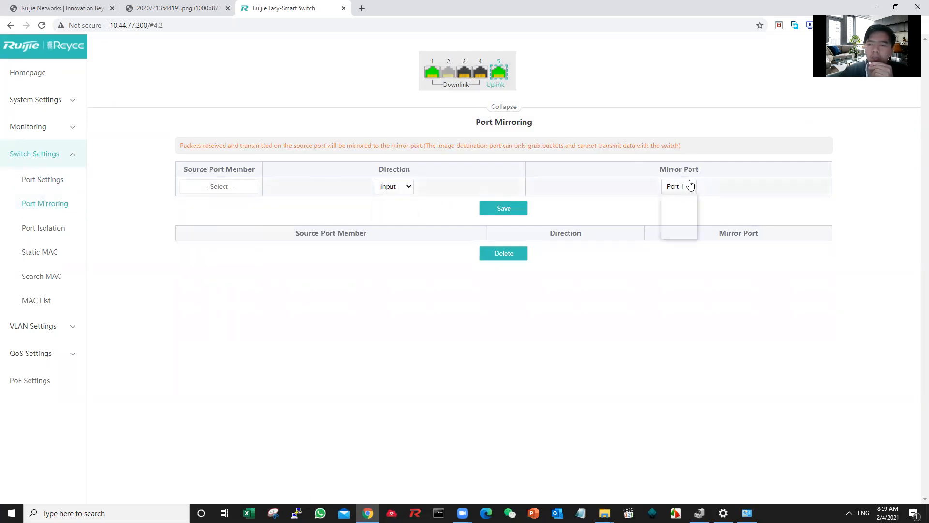
click(691, 186)
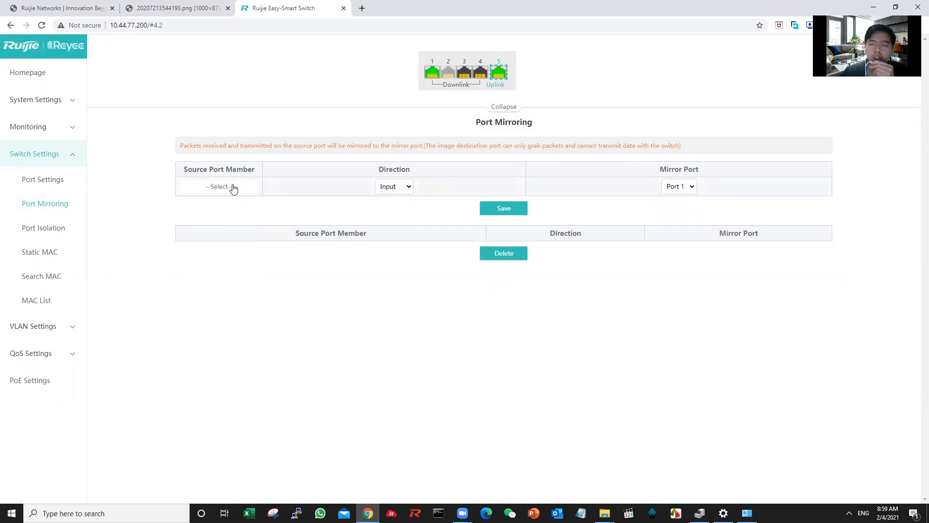
- Open Port Isolation under Switch Settings, turn its status on, and confirm the change
click(72, 224)
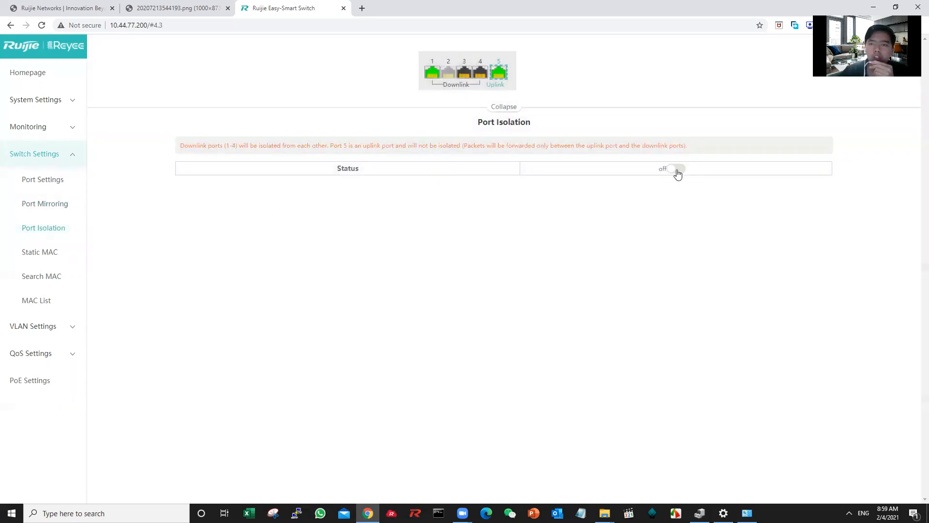
click(676, 170)
click(511, 80)
- Open Static MAC and examine the MAC address, VLAN ID and port fields used for a static entry
click(42, 247)
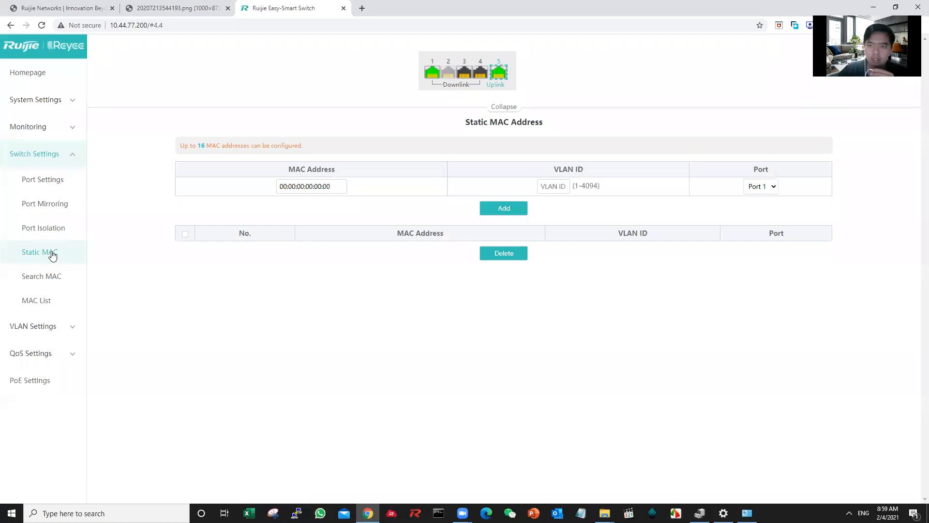
double_click(315, 186)
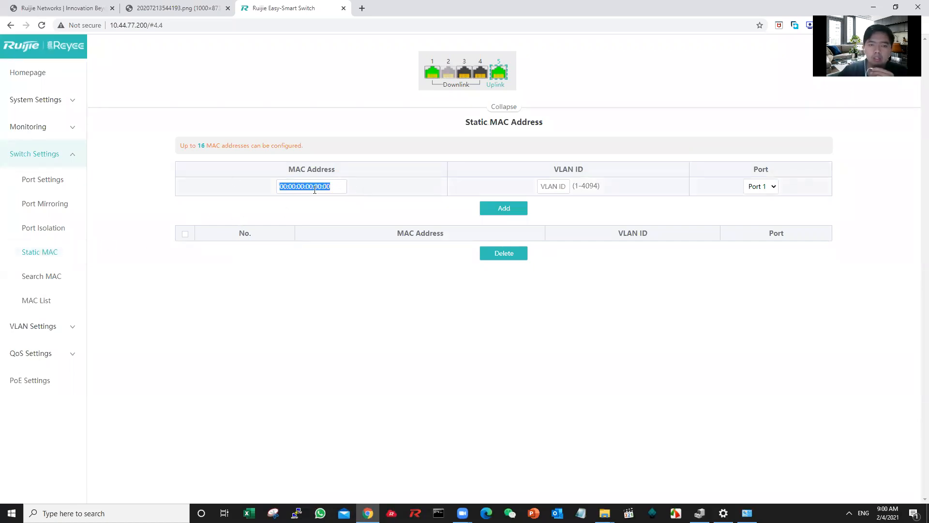
click(556, 191)
click(762, 189)
click(689, 167)
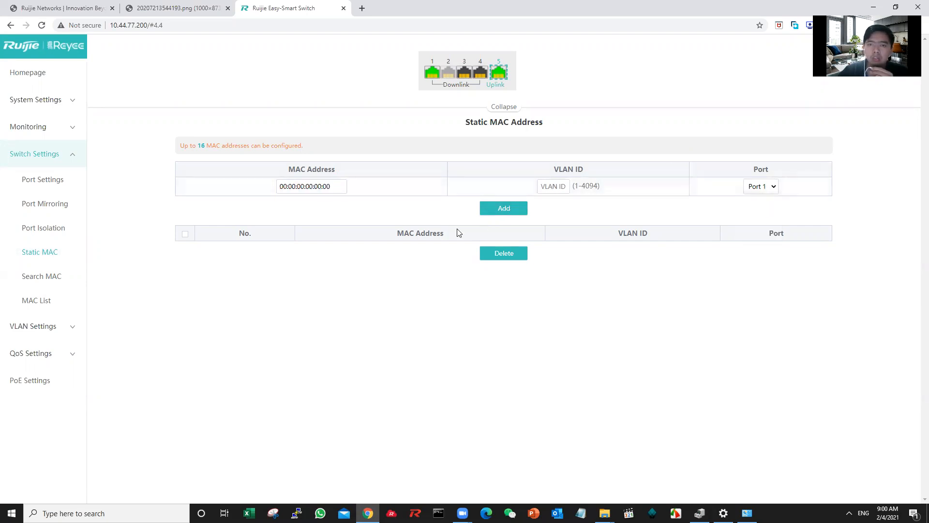
triple_click(324, 188)
triple_click(336, 188)
click(336, 188)
drag(336, 188, 260, 182)
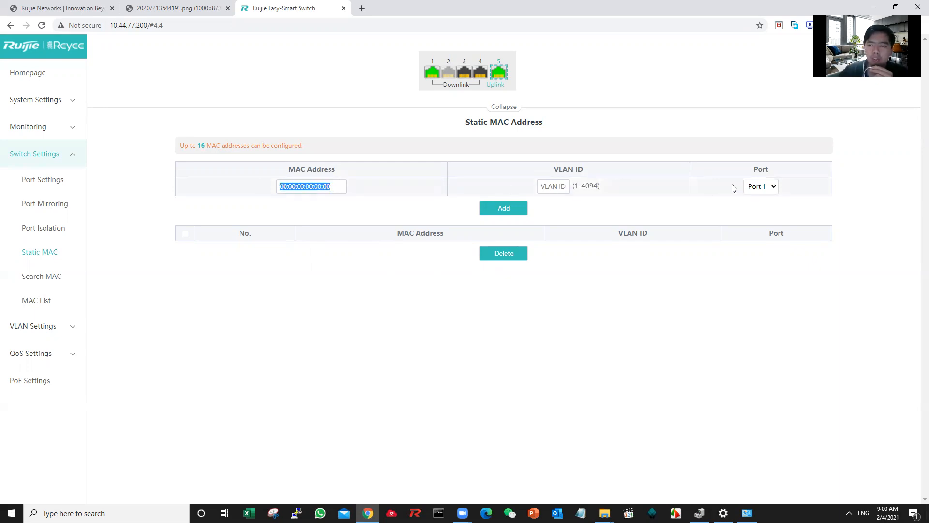
click(765, 186)
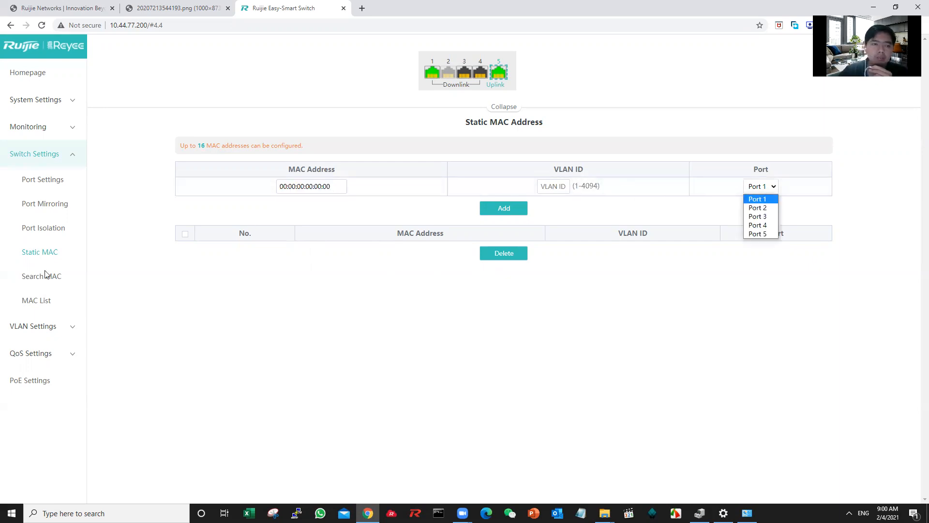
- View the Search MAC page, open MAC List, and copy the first MAC address in the table
click(29, 276)
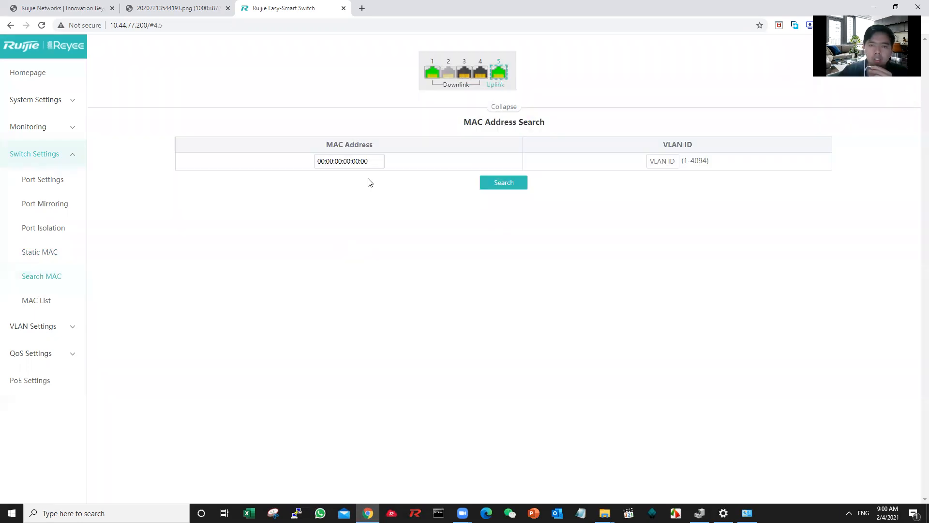
click(67, 299)
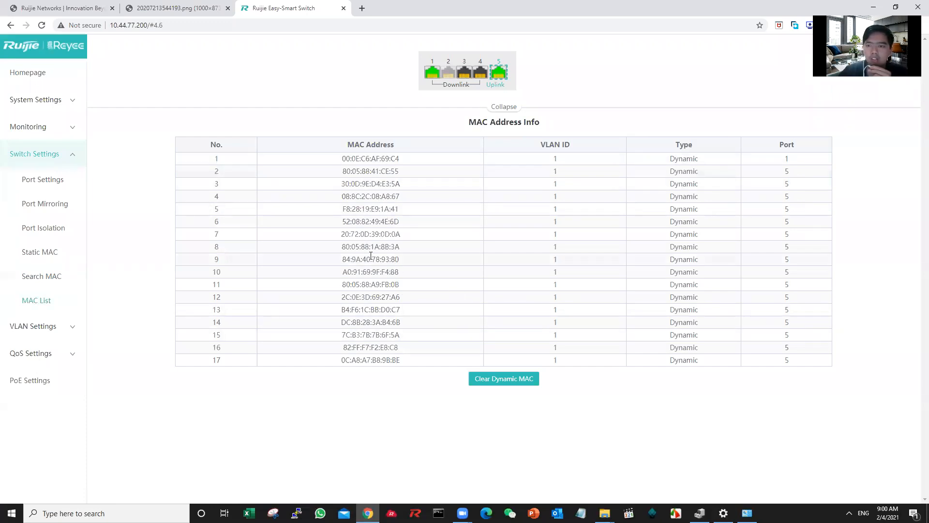
triple_click(378, 159)
key(ctrl+c)
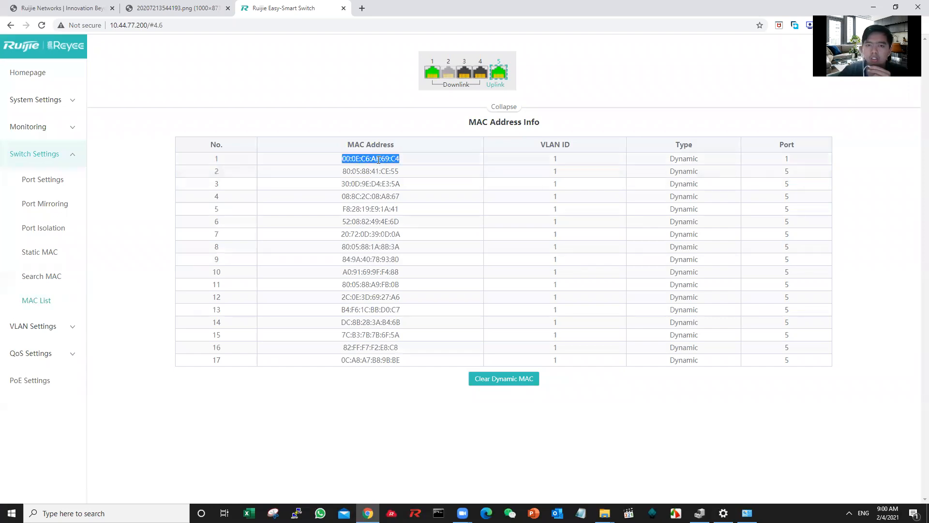
right_click(382, 163)
click(313, 199)
- Search for the copied MAC address in Search MAC and review the result's address, VLAN ID and port
click(68, 274)
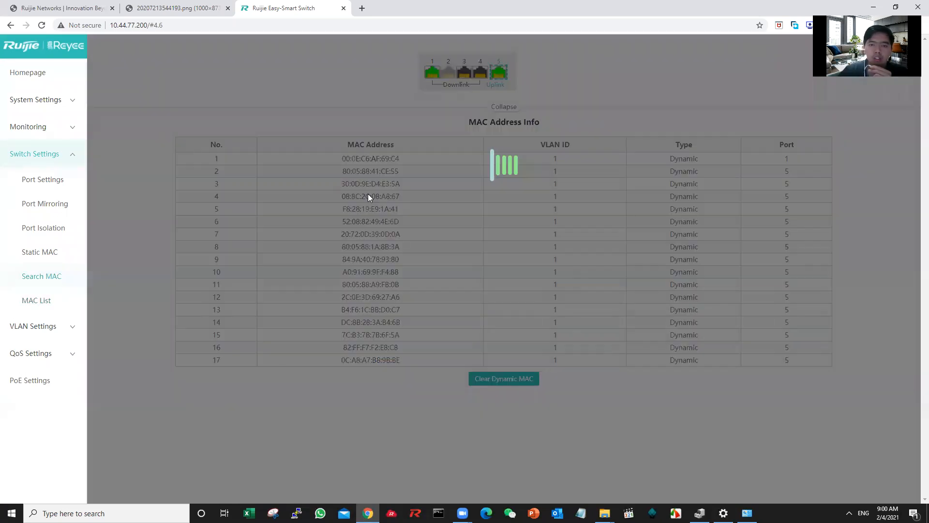
double_click(373, 162)
triple_click(372, 162)
right_click(378, 166)
click(402, 208)
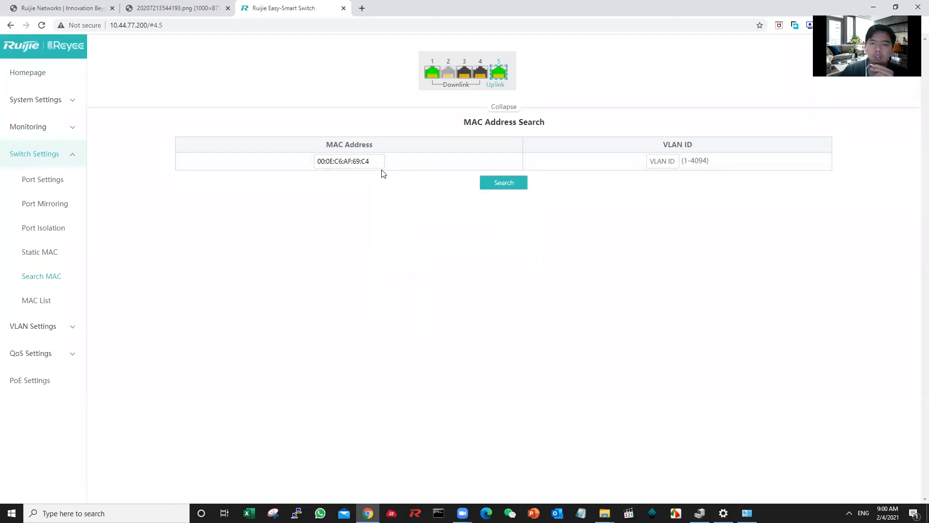
click(517, 182)
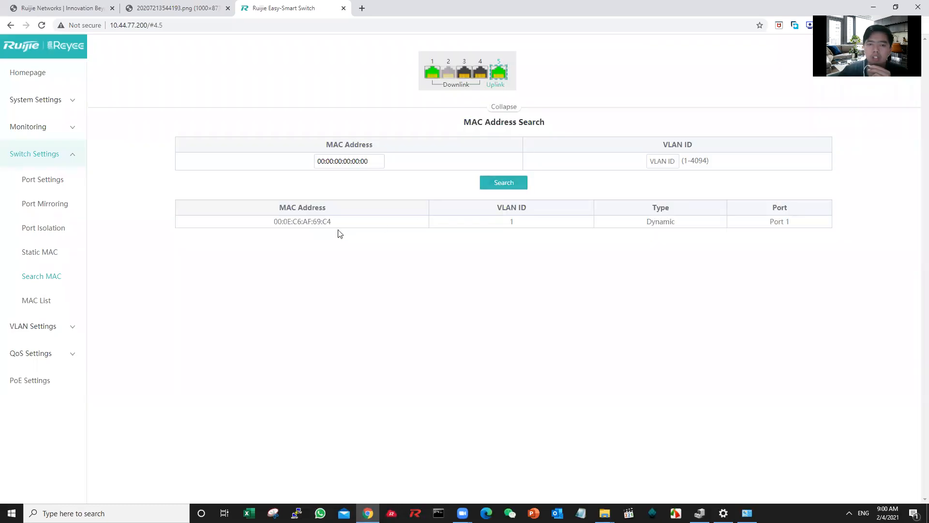
triple_click(313, 221)
double_click(512, 221)
triple_click(792, 222)
click(618, 247)
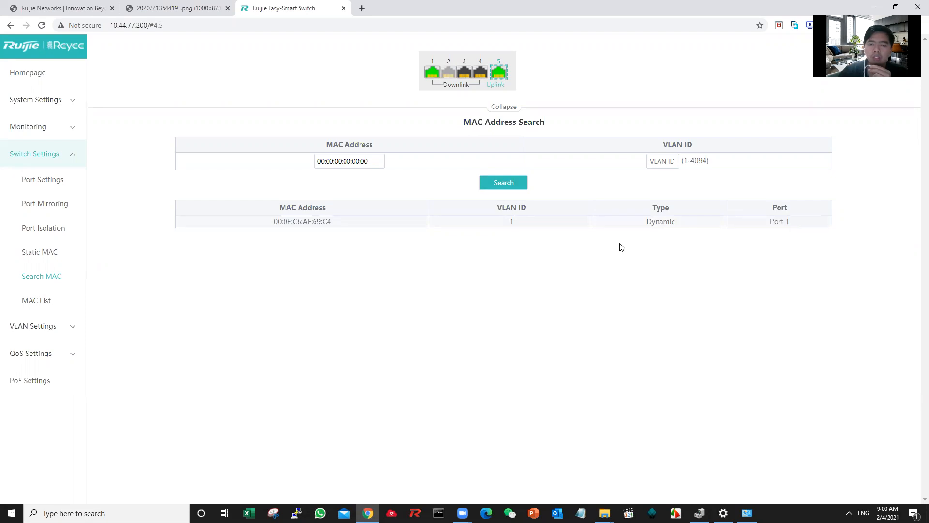
drag(334, 222, 265, 223)
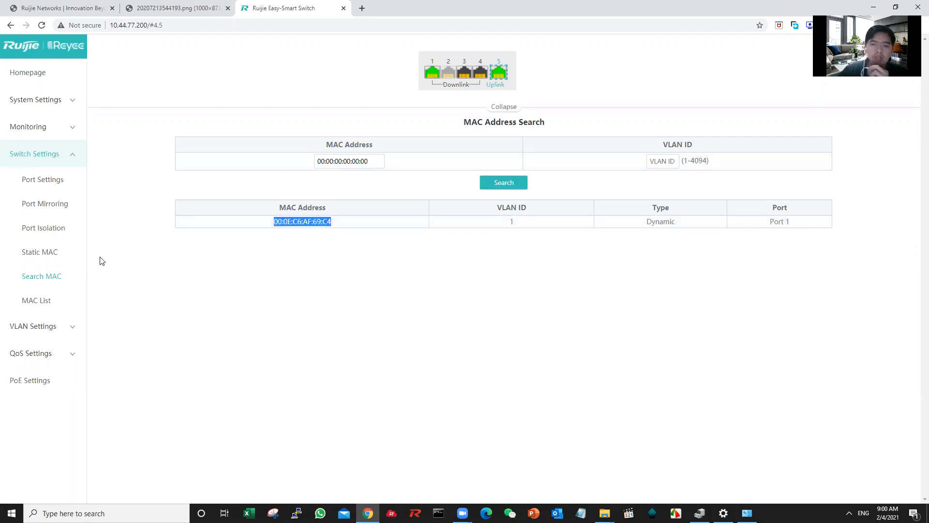
- Open VLAN Members, disable VLAN Settings, and enable it again, confirming both changes
click(60, 337)
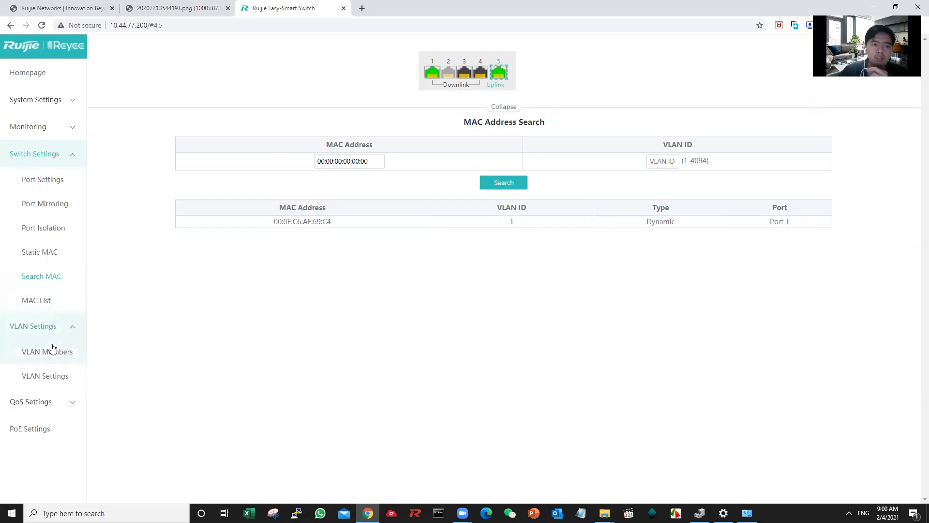
click(54, 352)
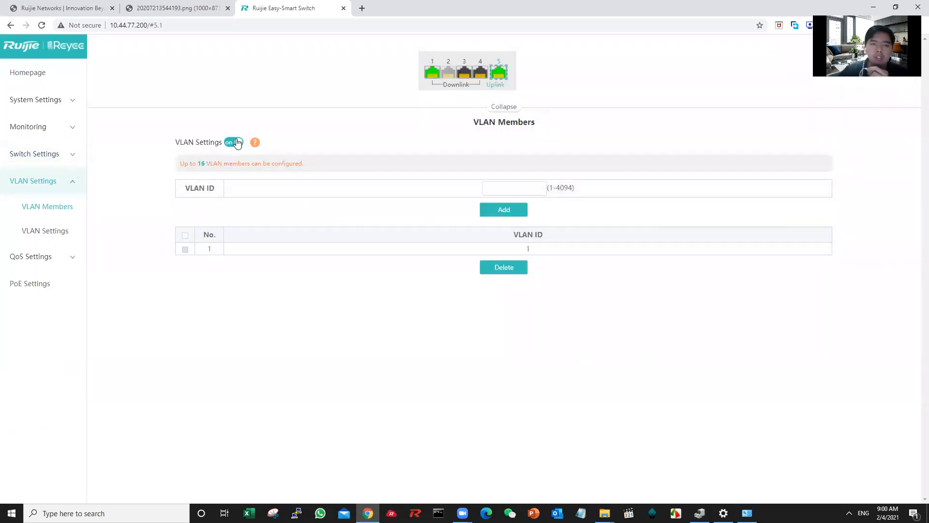
click(230, 145)
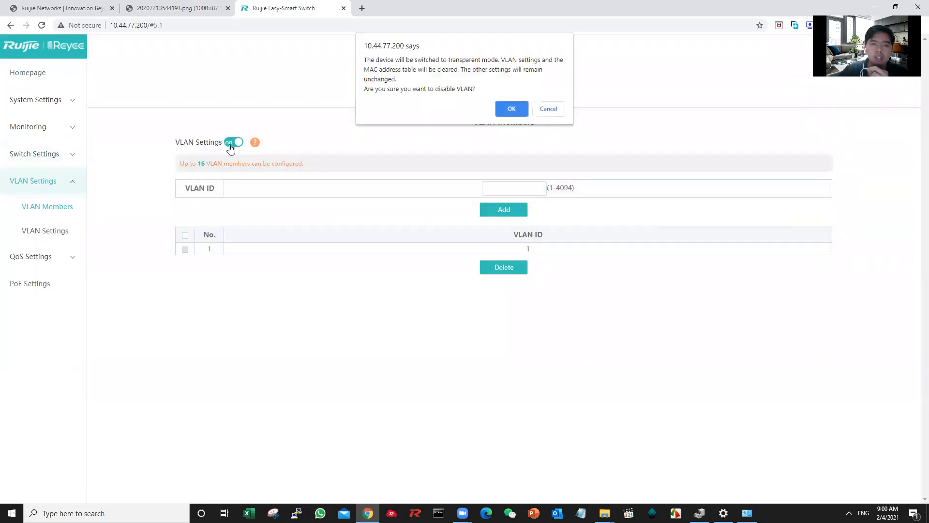
click(505, 109)
click(237, 143)
click(513, 103)
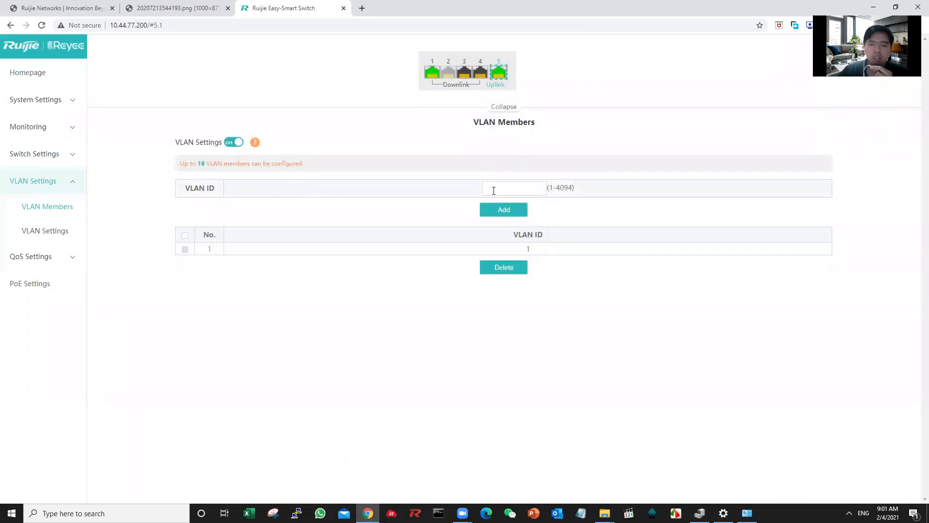
- Add VLAN IDs 10, 20 and 40 to the VLAN Members list
click(503, 209)
click(543, 78)
click(528, 187)
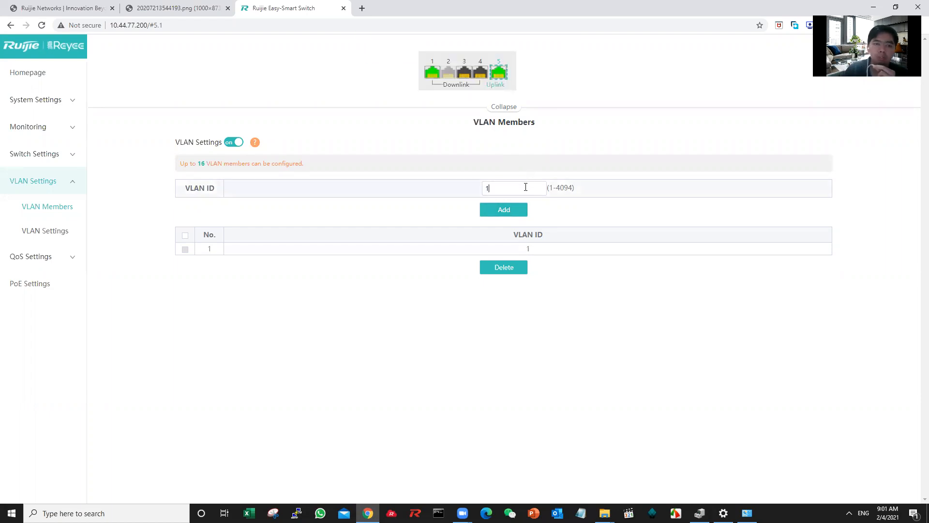
text(10)
click(513, 209)
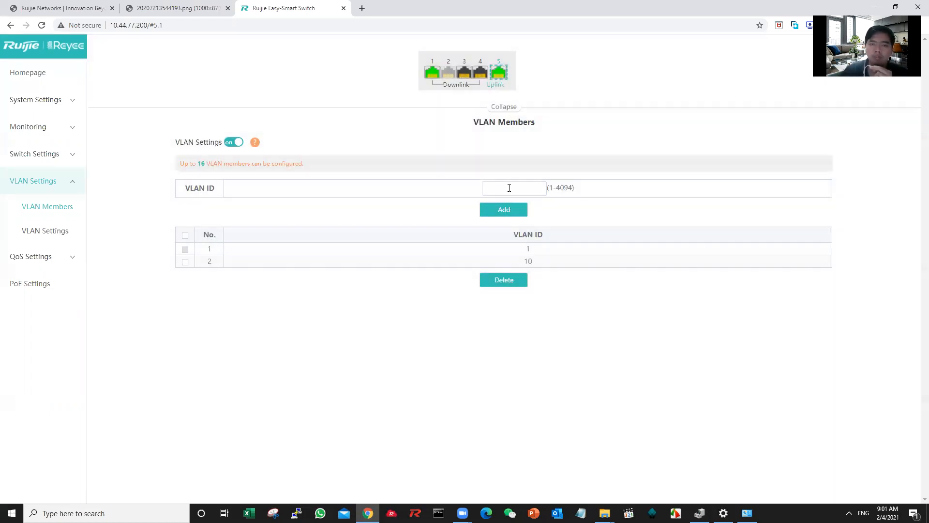
click(509, 187)
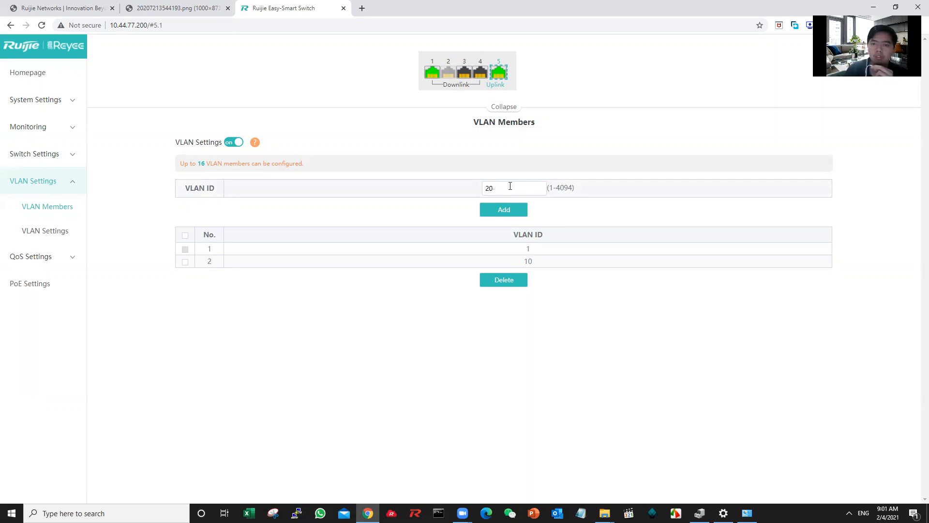
click(513, 212)
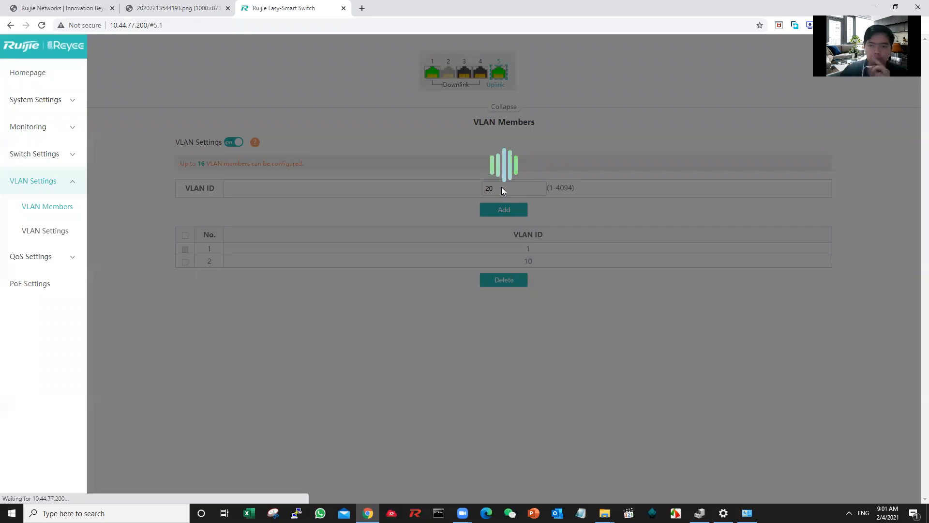
click(502, 188)
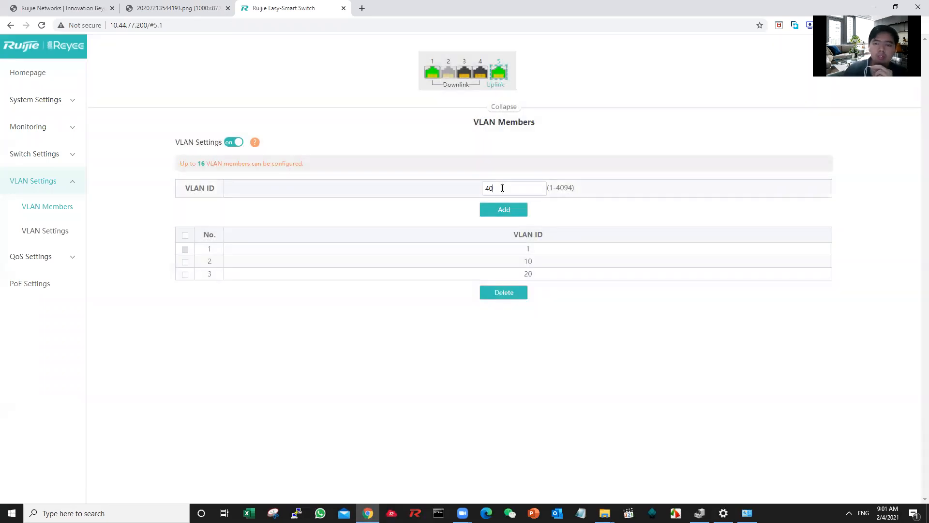
click(508, 209)
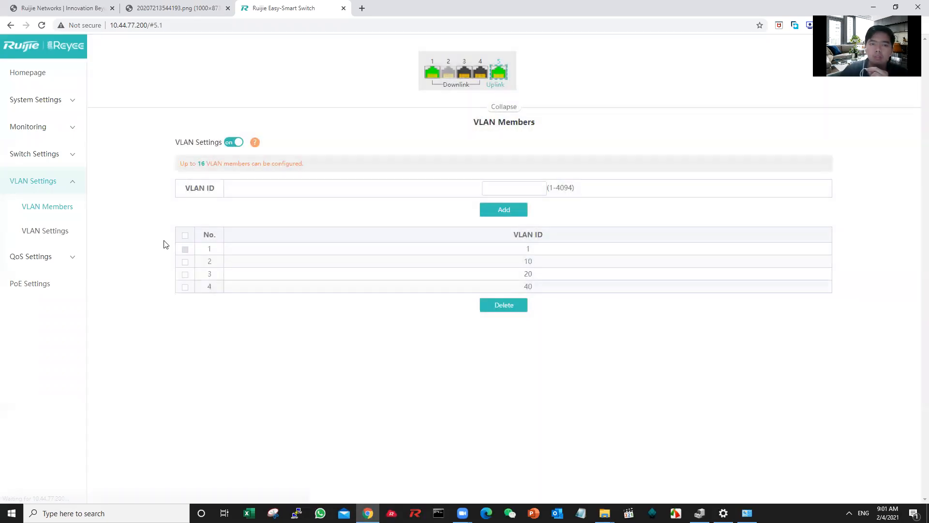
- On the VLAN Settings page, select Port 3, set its VLAN type to Trunk, and permit VLANs 1, 10, 20 and 40
click(75, 231)
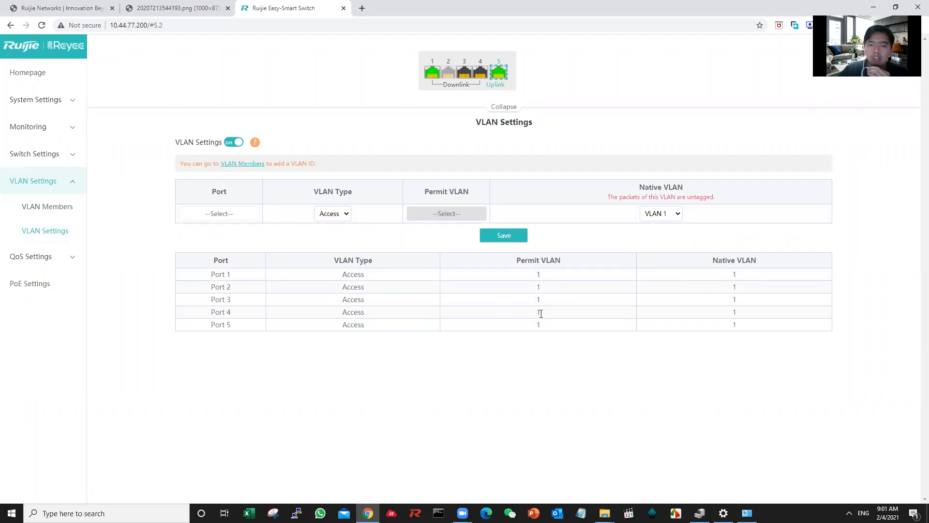
click(344, 213)
click(297, 267)
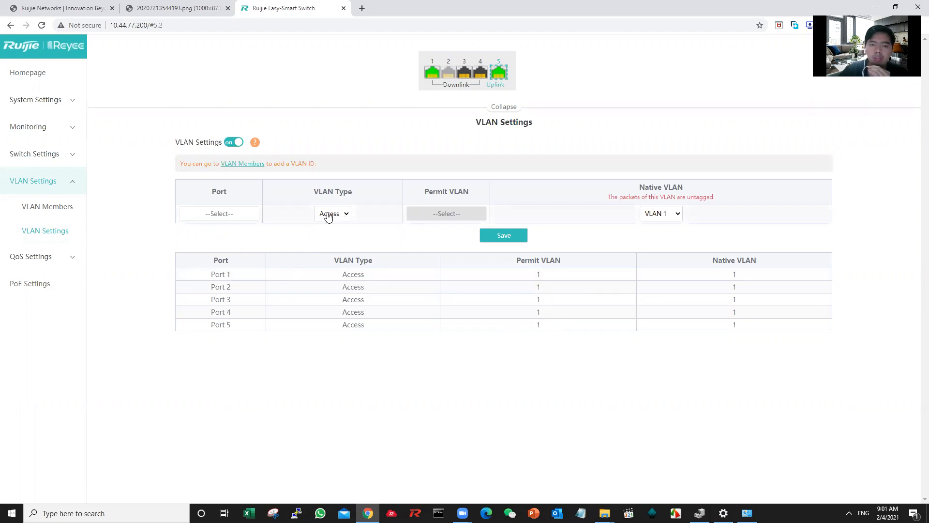
click(239, 213)
click(219, 269)
click(339, 213)
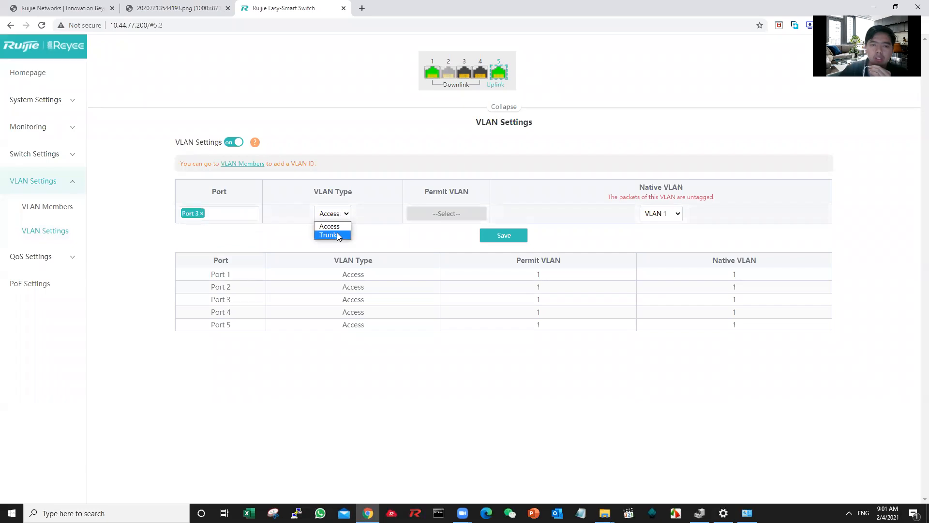
click(337, 232)
click(454, 221)
click(415, 231)
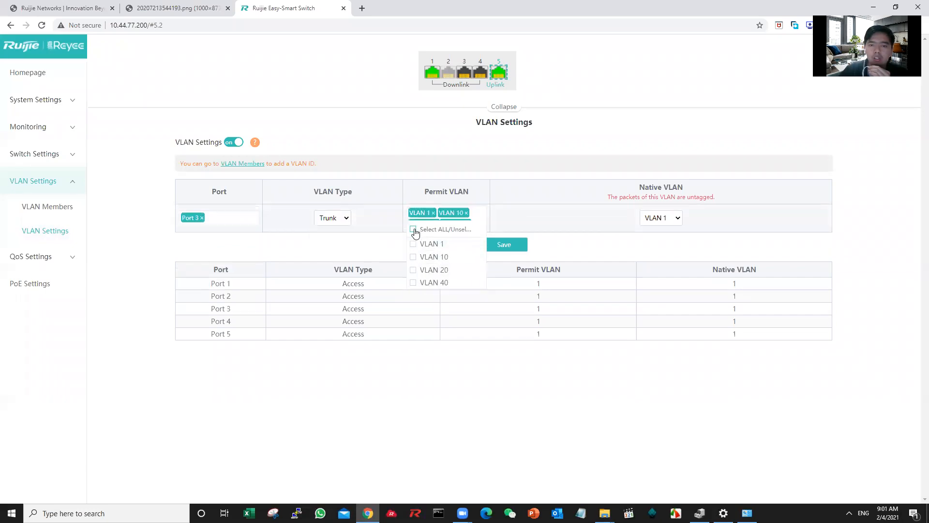
click(629, 251)
- Set Port 3's native VLAN to VLAN 10, save the settings, and check its permit and native VLAN entries
click(666, 224)
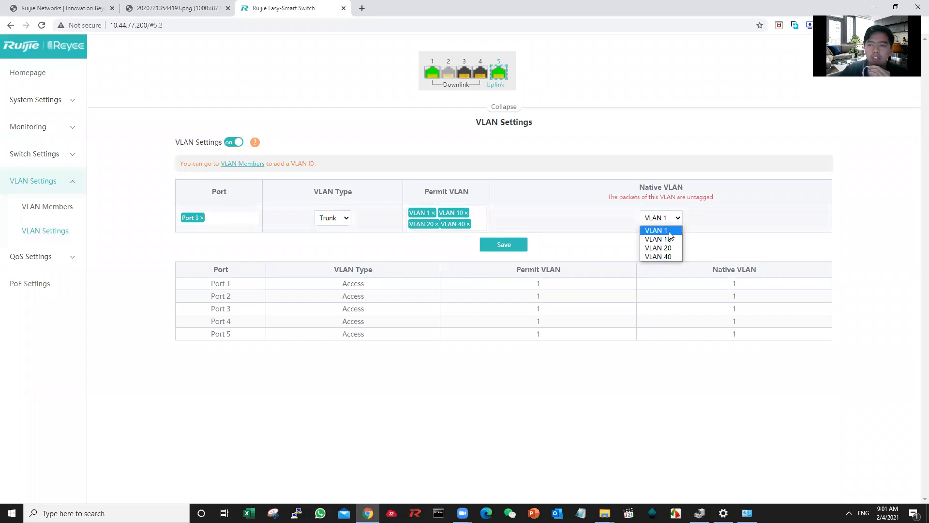
click(671, 239)
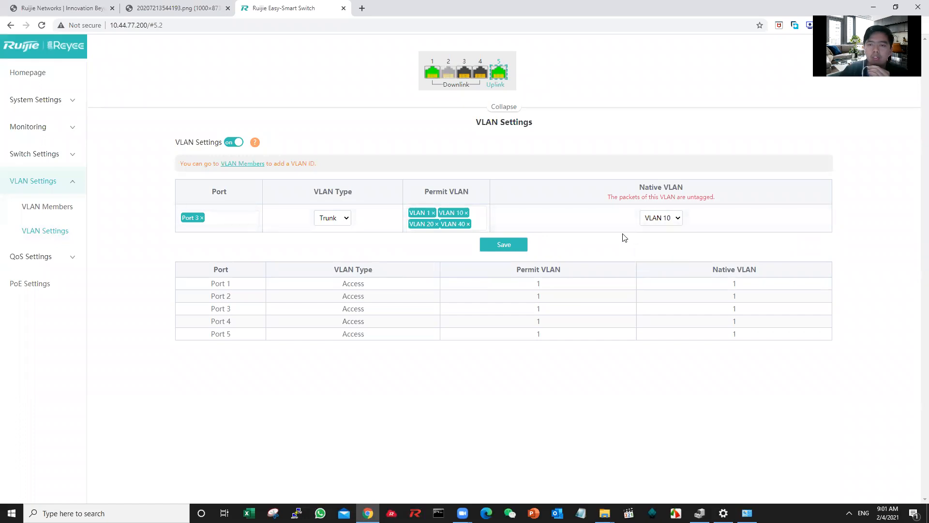
click(515, 244)
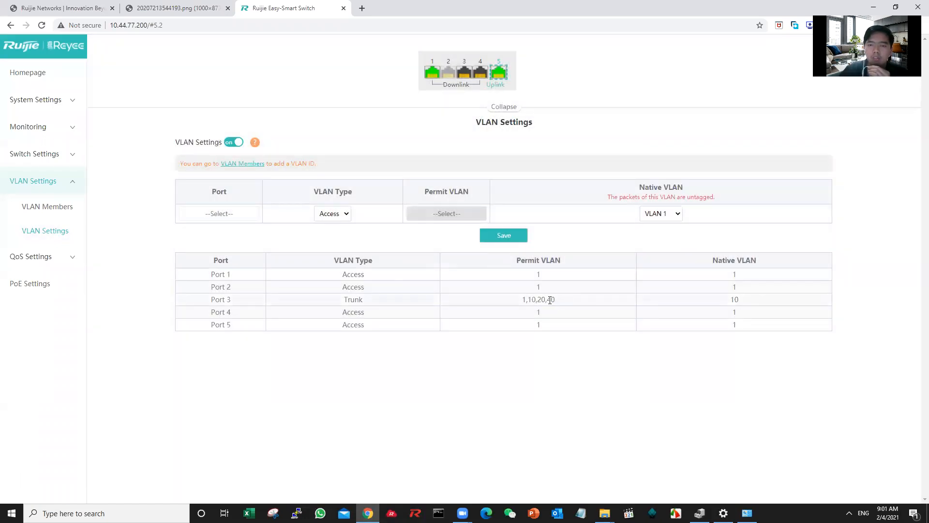
double_click(551, 300)
double_click(735, 300)
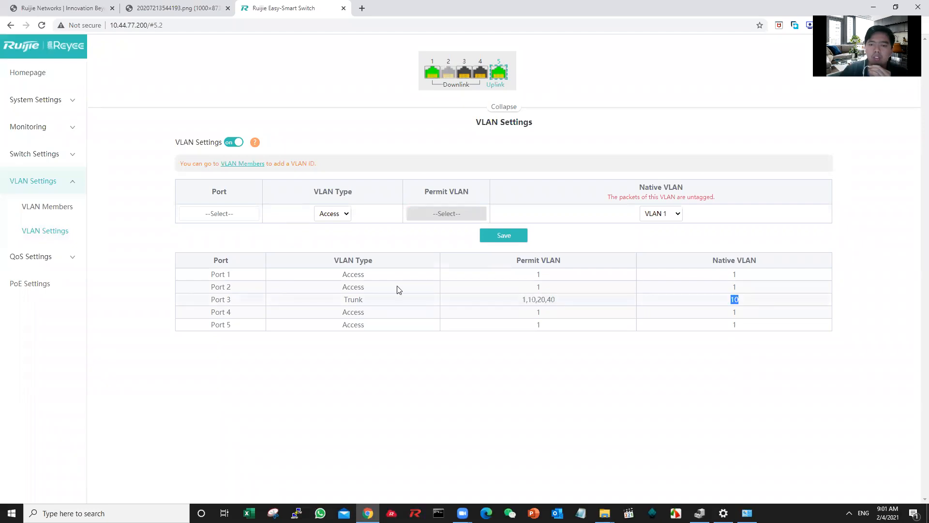
- Open the Port Rate page under QoS Settings and look through the available port and type choices
click(40, 256)
click(47, 282)
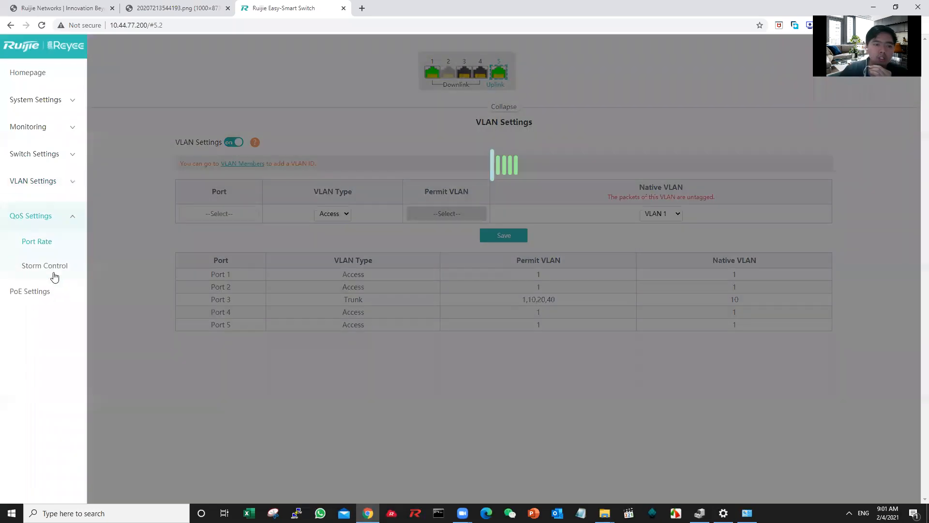
click(246, 166)
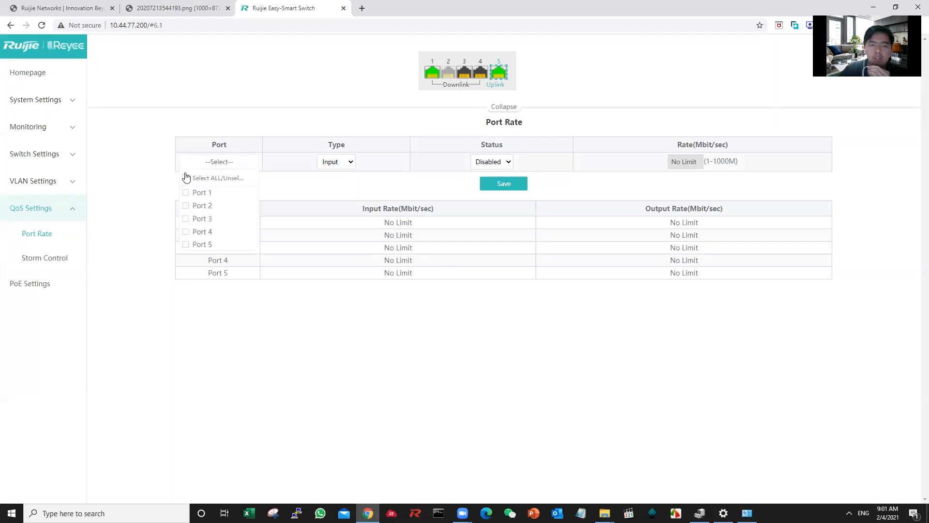
click(213, 160)
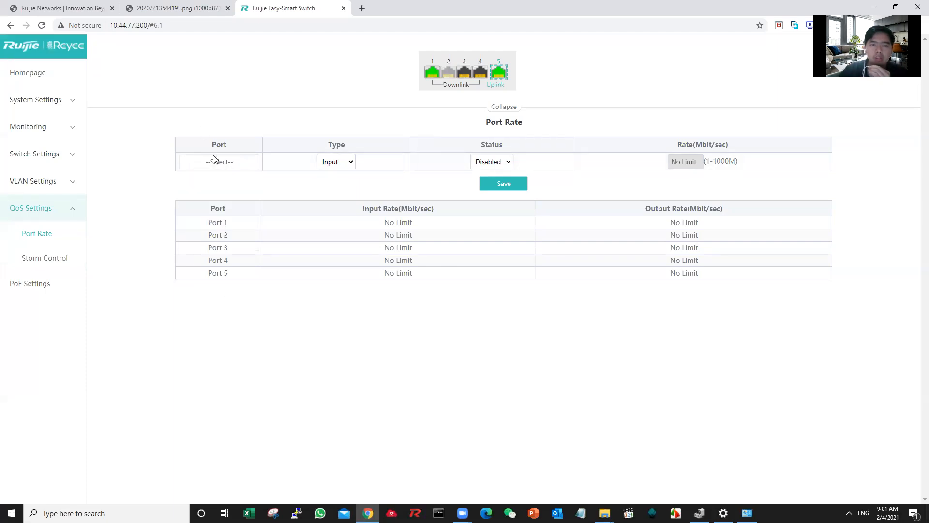
click(347, 165)
- Enable an input rate limit of 20 Mbit/sec on Port 3 and save it
click(245, 171)
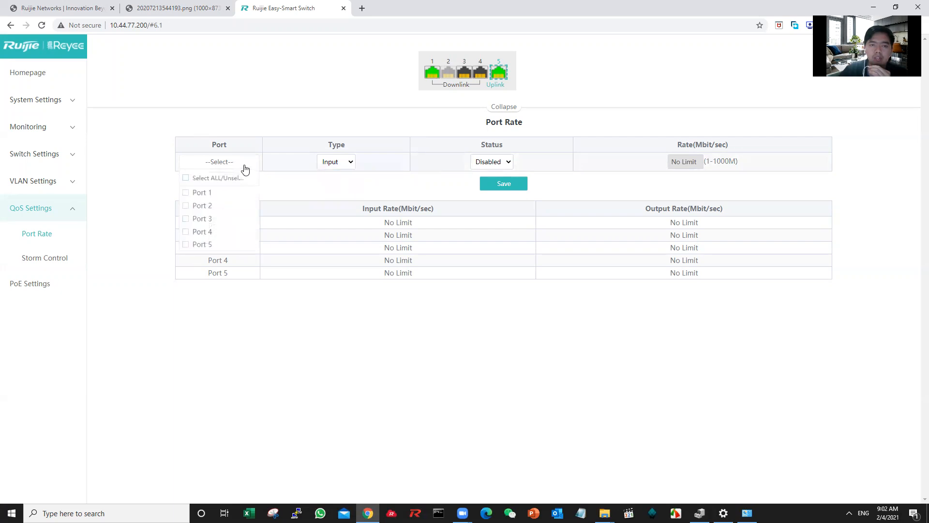
click(213, 220)
click(342, 164)
click(343, 175)
click(505, 170)
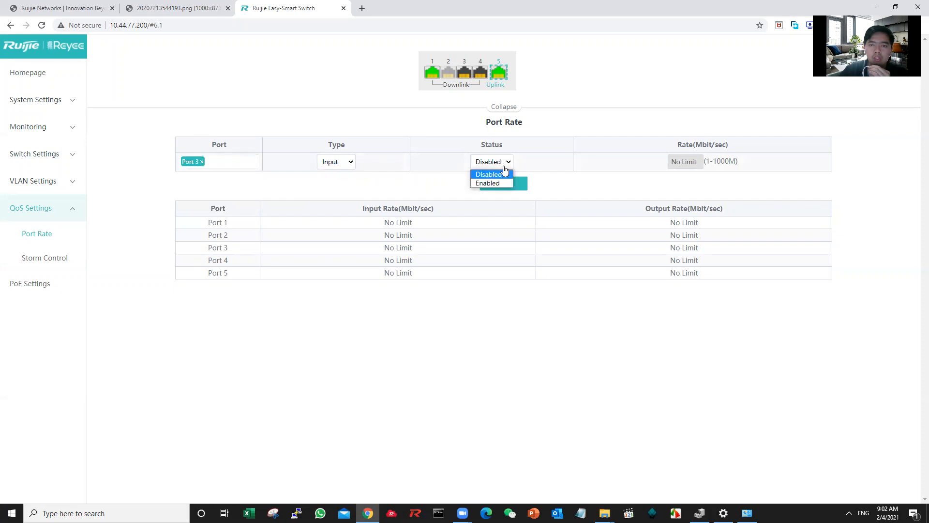
click(488, 183)
drag(701, 162, 643, 165)
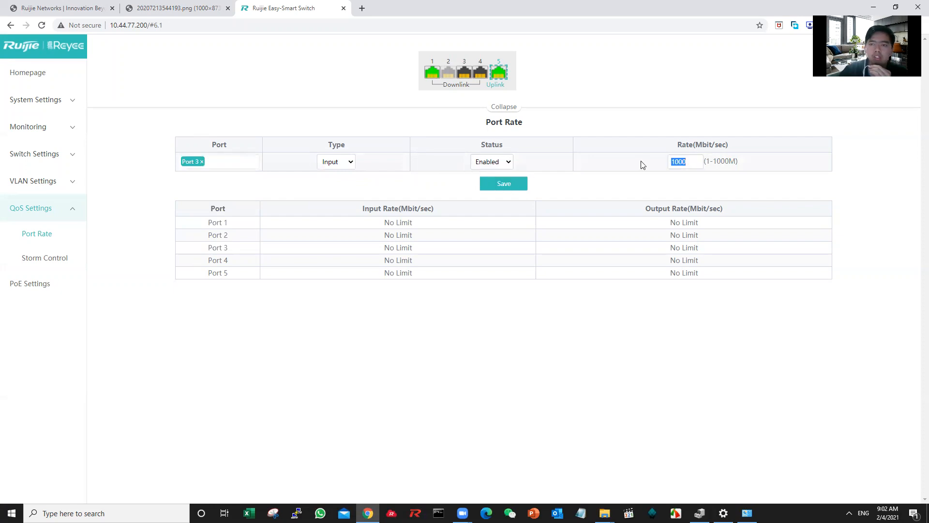
text(20)
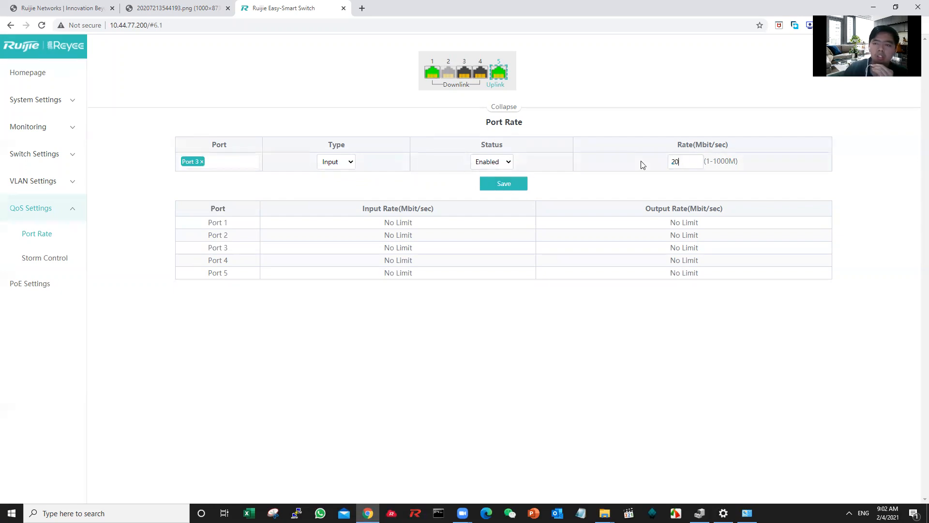
click(518, 185)
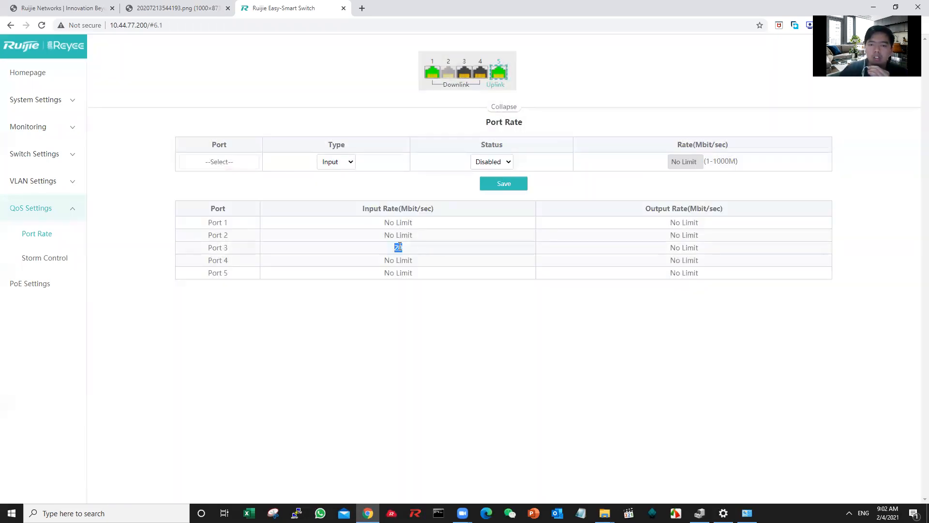
- Enable an output rate limit of 50 Mbit/sec on Port 4 and save it
click(352, 163)
click(333, 183)
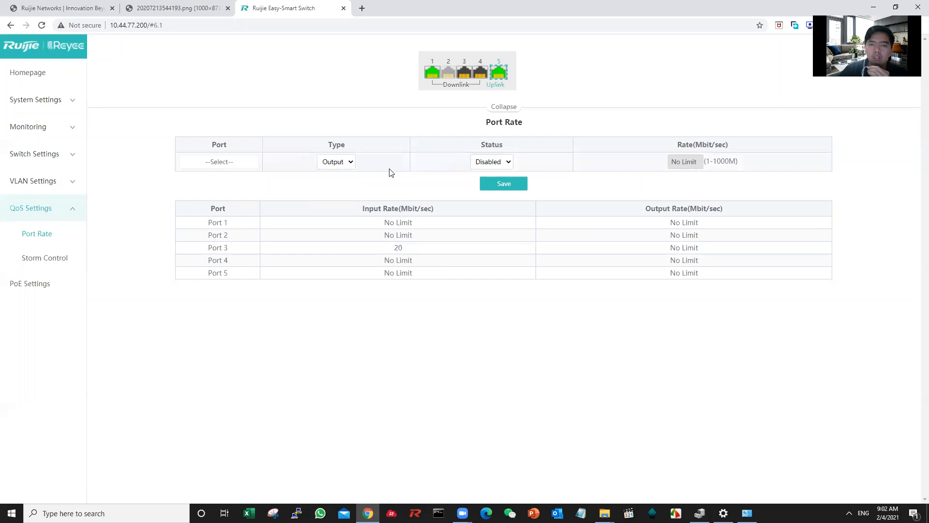
click(247, 161)
click(225, 231)
click(510, 164)
click(498, 183)
drag(697, 161, 605, 165)
text(50)
click(503, 180)
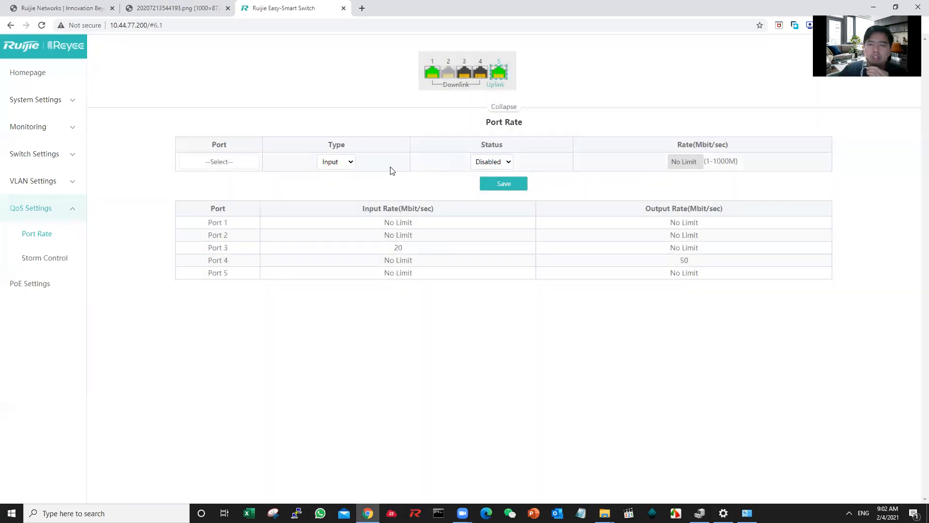
- Enable a 100 Mbit/sec rate limit of type All on Port 2, save it, and check its entries in the rate table
click(227, 160)
click(214, 204)
click(333, 162)
click(327, 192)
click(492, 162)
click(494, 183)
drag(692, 162, 627, 163)
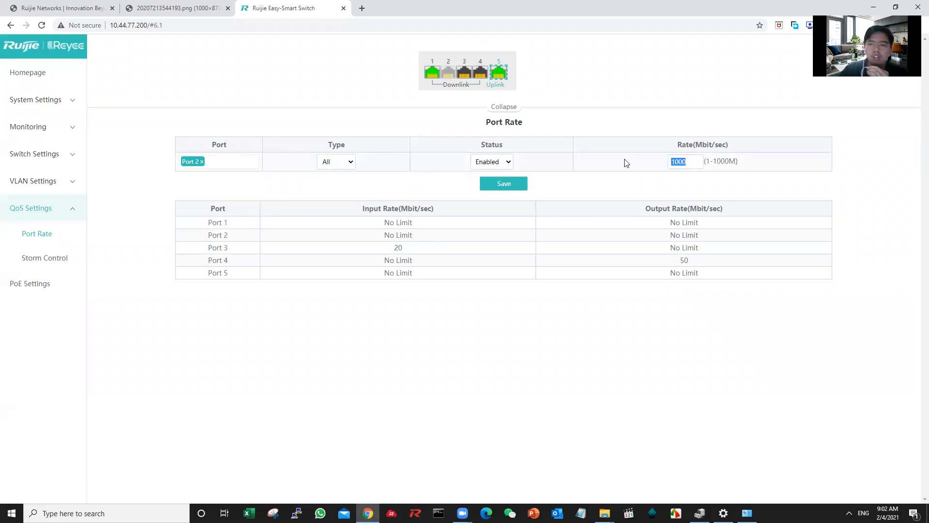
text(100)
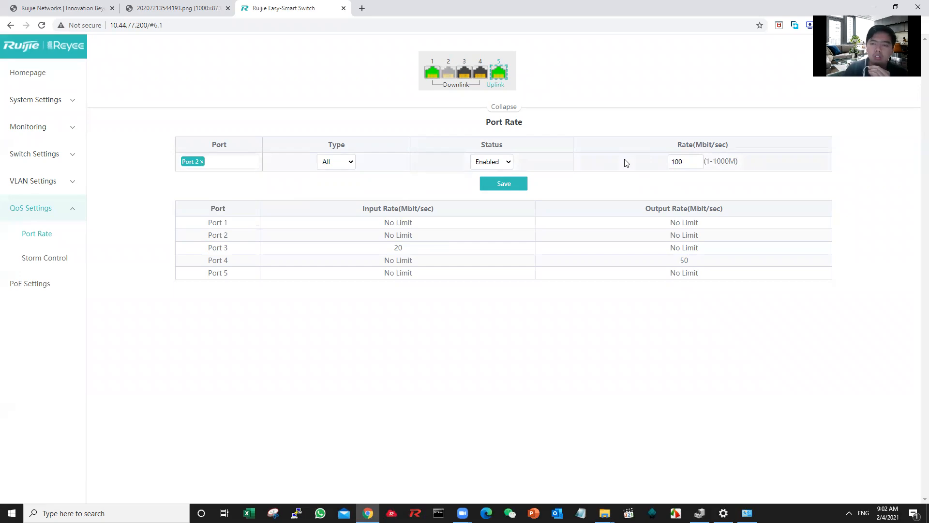
click(515, 184)
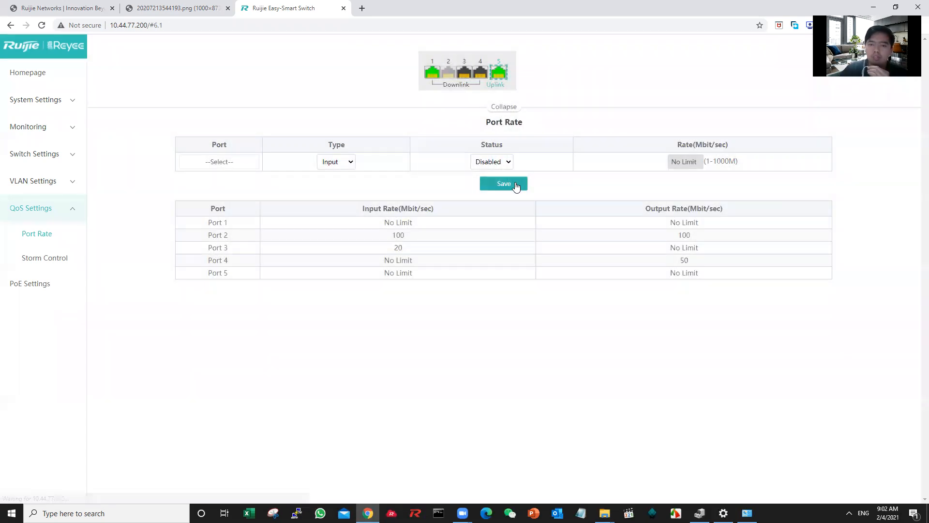
double_click(687, 236)
click(465, 243)
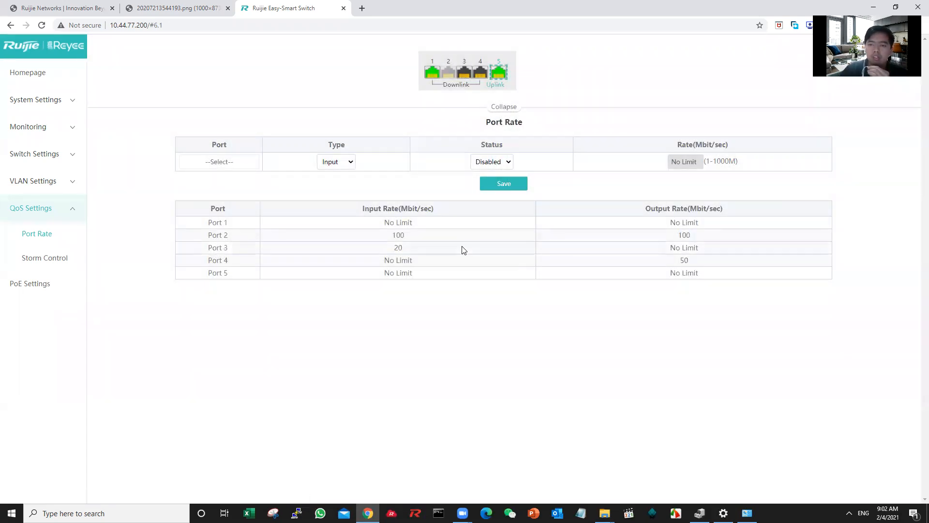
- Open the Storm Control page and select all five ports for the Broadcast type
click(63, 264)
click(313, 167)
click(390, 177)
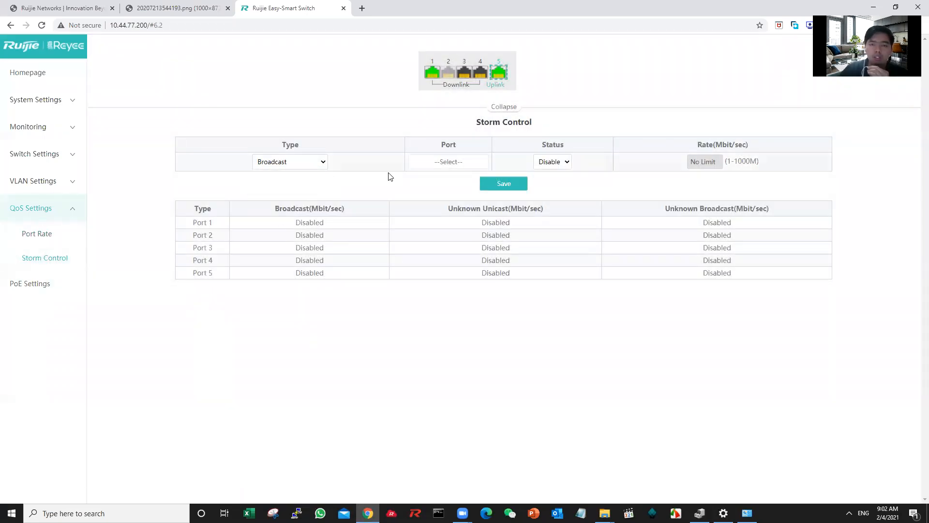
click(450, 162)
click(419, 183)
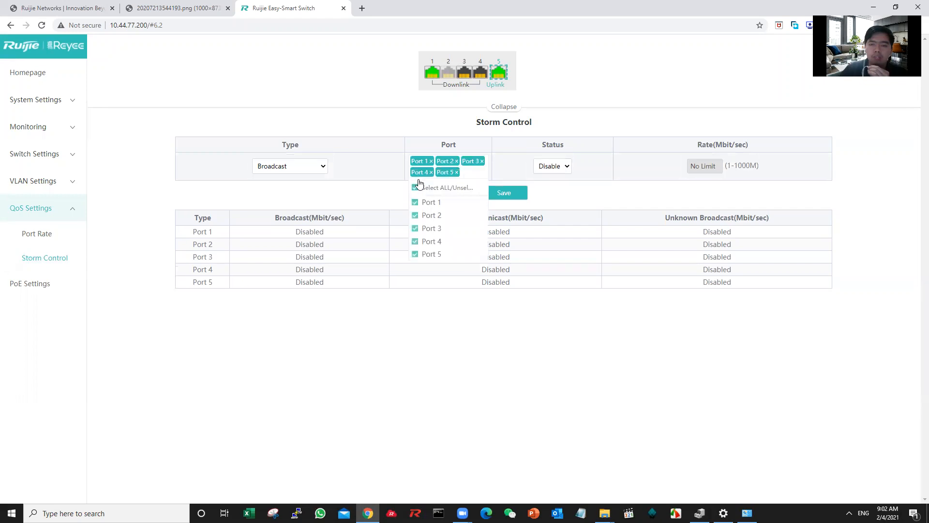
click(549, 182)
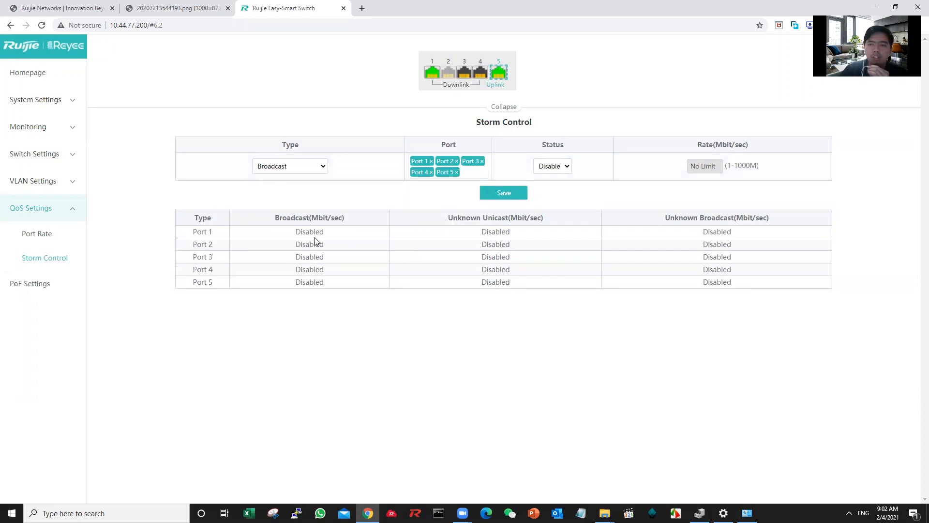
- Examine the Broadcast, Unknown Unicast and Unknown Broadcast columns of the Storm Control table
triple_click(309, 223)
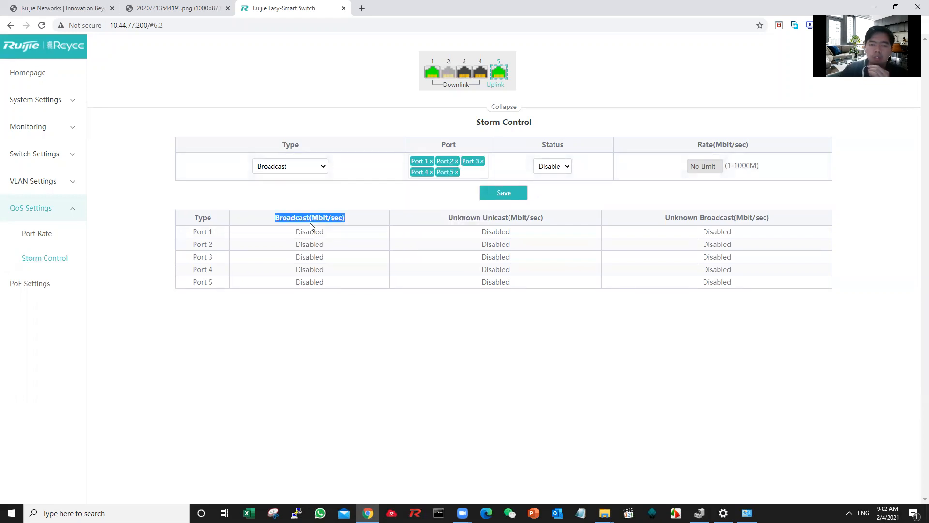
triple_click(746, 220)
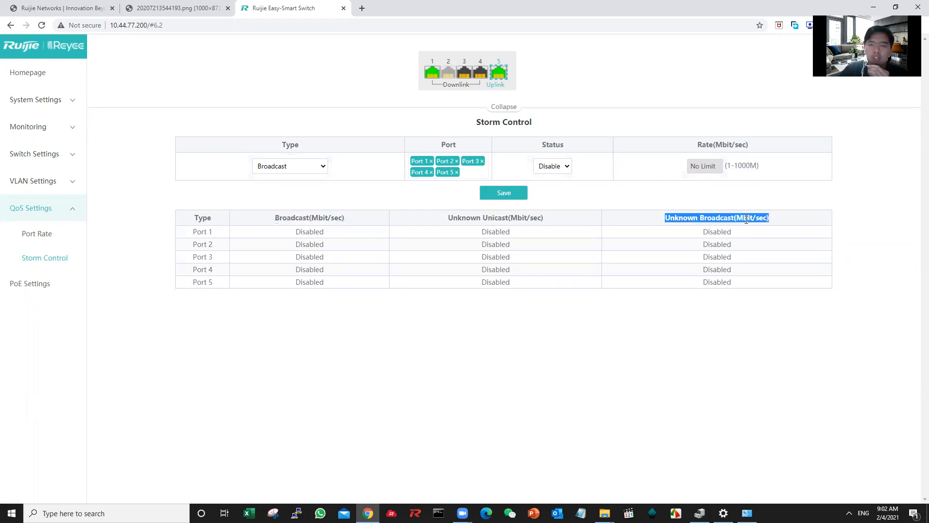
triple_click(518, 216)
click(761, 184)
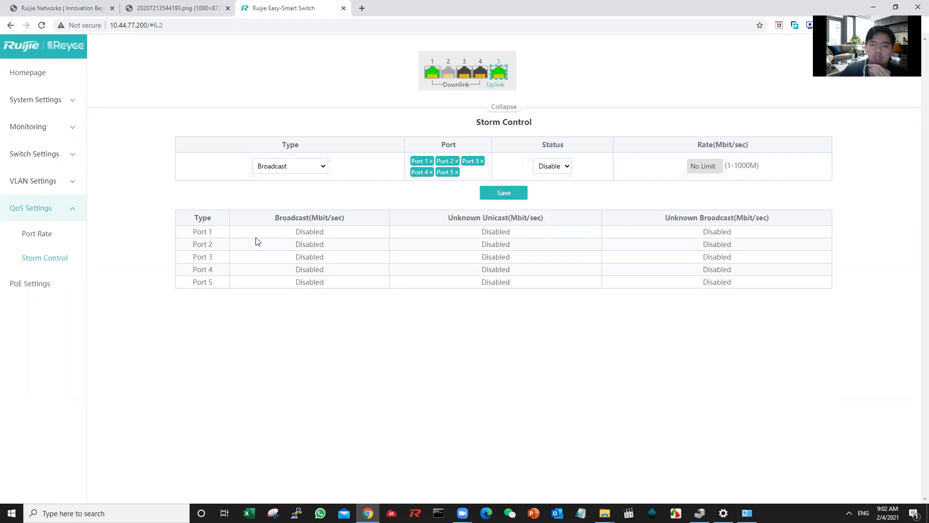
- Review the PoE Settings page, and return to the Homepage to check the device model
click(35, 284)
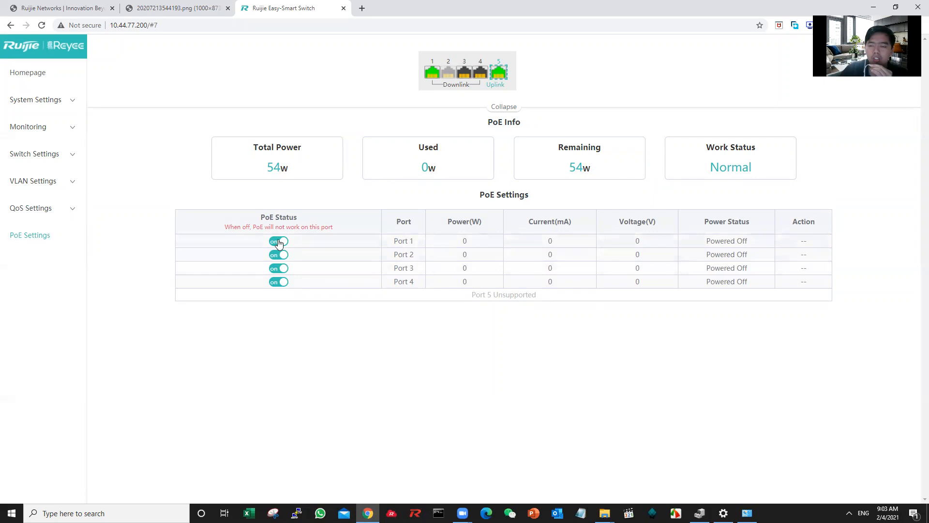
click(68, 94)
click(67, 81)
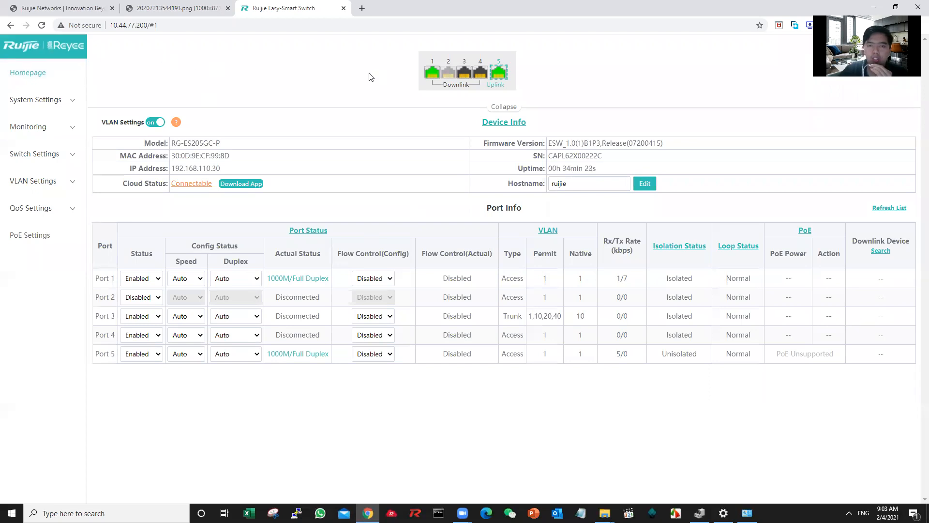
triple_click(213, 141)
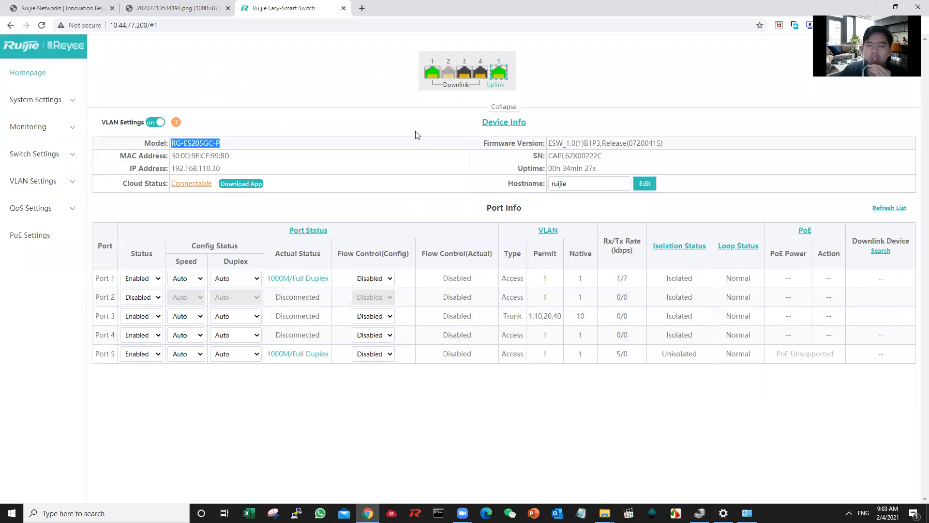
click(294, 116)
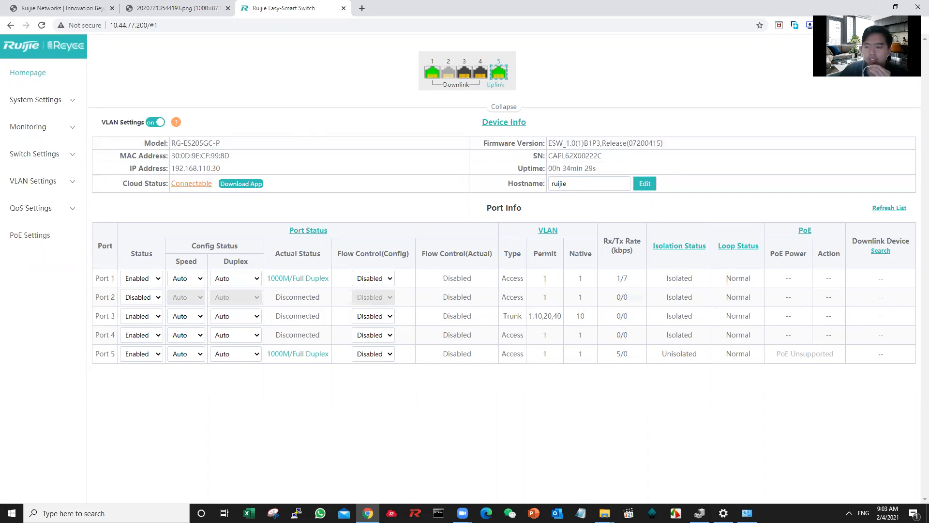
click(849, 513)
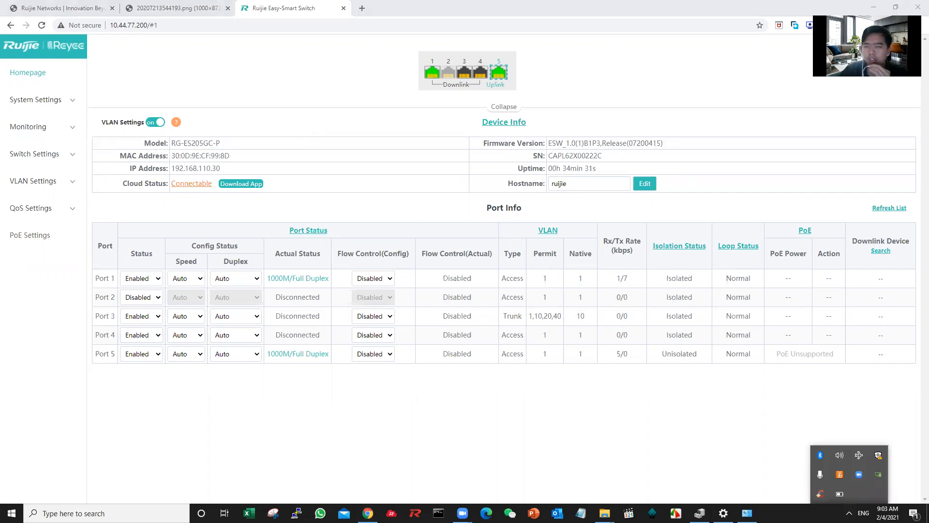
click(524, 223)
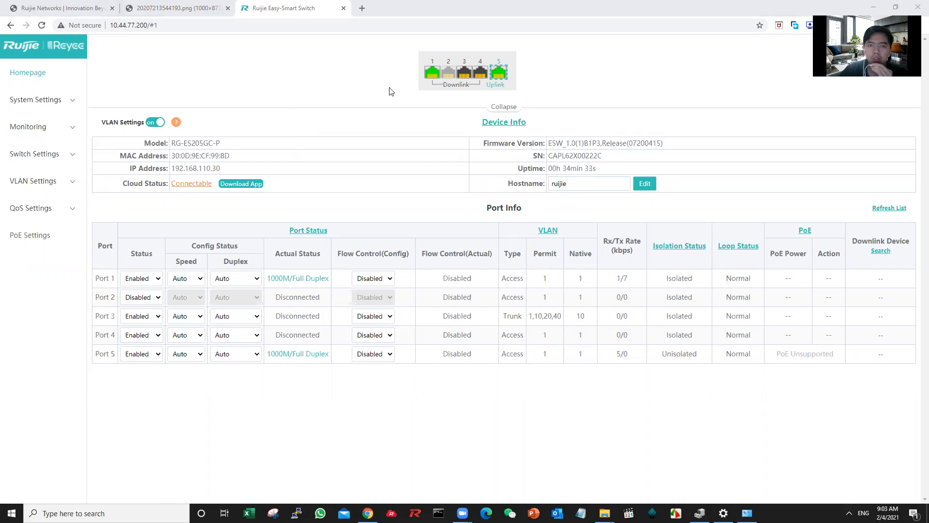